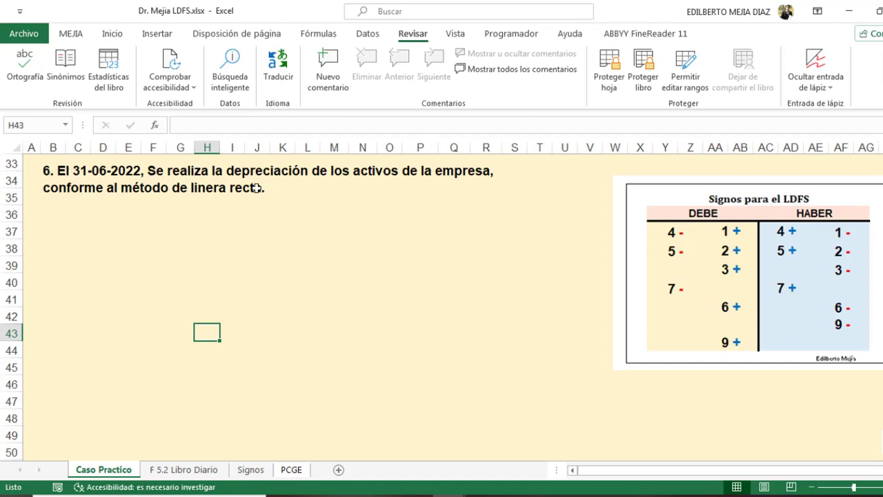
# Open the F 5.2 Libro Diario sheet and inspect account codes 3341 and 3431 in H6:I6
pyautogui.click(193, 472)
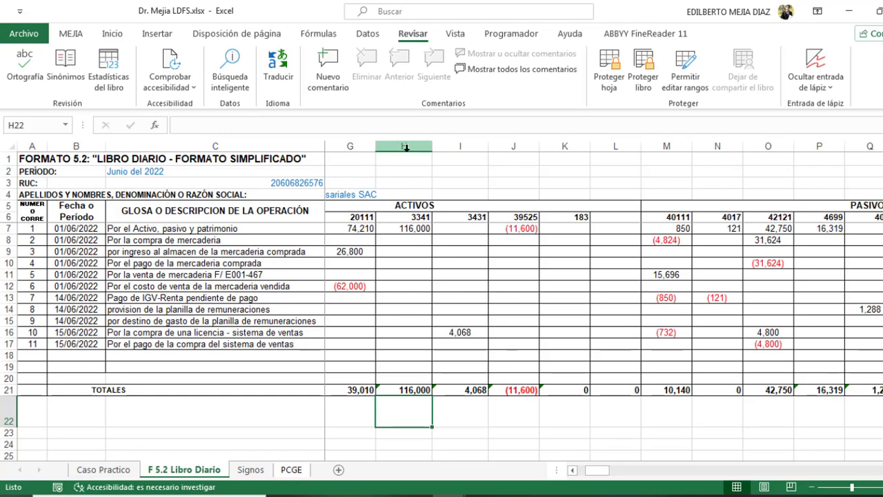
pyautogui.moveTo(403, 145)
pyautogui.mouseDown()
pyautogui.moveTo(466, 151)
pyautogui.moveTo(465, 191)
pyautogui.mouseUp()
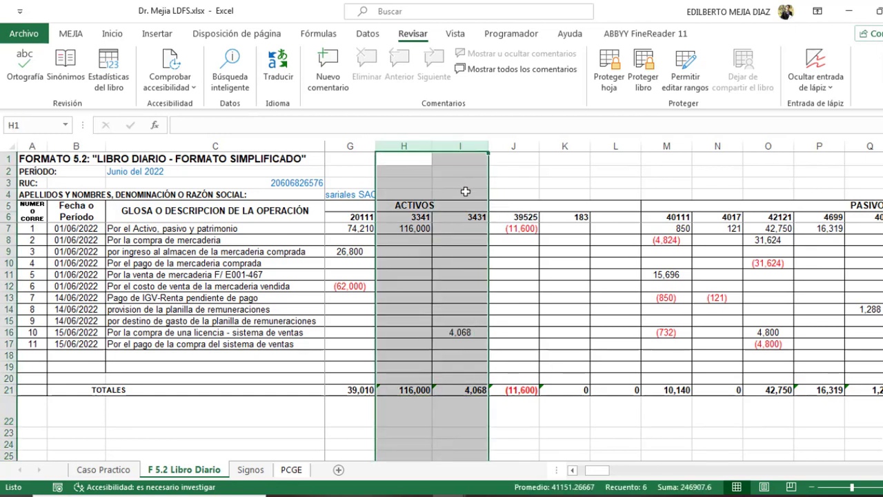
pyautogui.click(412, 216)
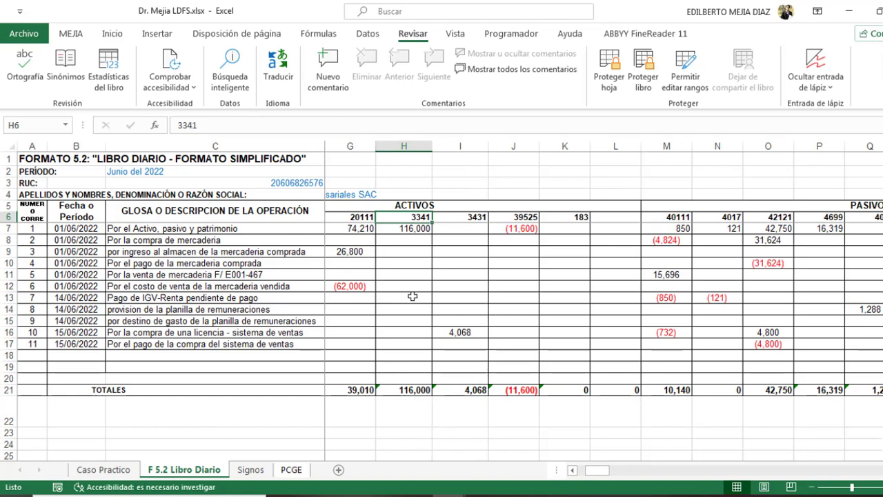
pyautogui.click(467, 217)
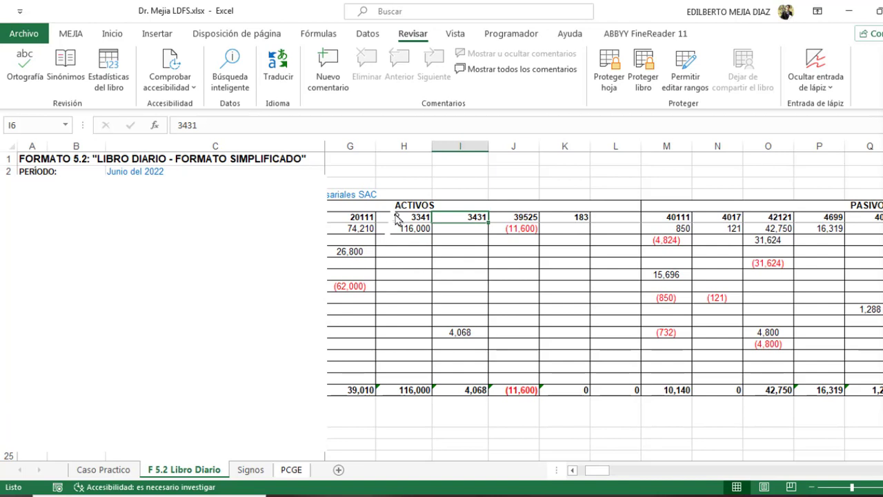
# Ink a mark under 116,000, handwrite U.M → 20%, and arrow a 25% note above 3431
pyautogui.moveTo(394, 211)
pyautogui.mouseDown()
pyautogui.moveTo(395, 242)
pyautogui.moveTo(432, 241)
pyautogui.mouseUp()
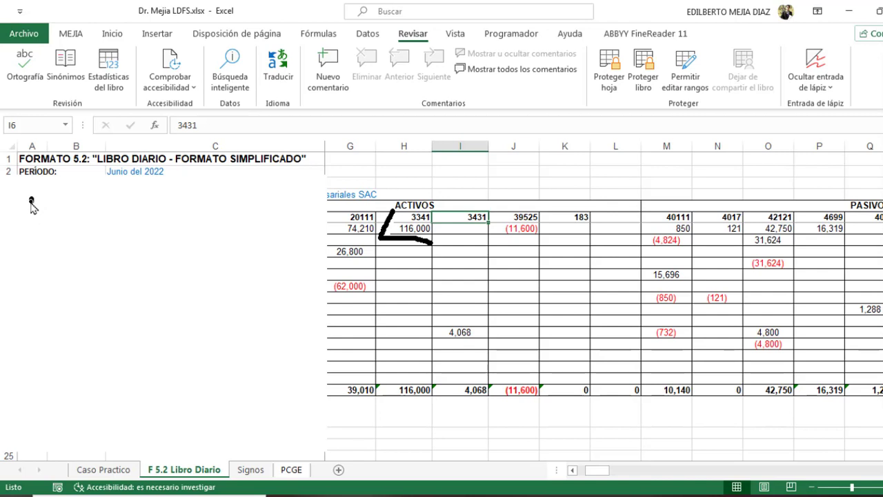
pyautogui.moveTo(31, 200)
pyautogui.mouseDown()
pyautogui.moveTo(48, 198)
pyautogui.moveTo(33, 219)
pyautogui.moveTo(62, 223)
pyautogui.moveTo(76, 205)
pyautogui.moveTo(83, 225)
pyautogui.moveTo(140, 219)
pyautogui.mouseUp()
pyautogui.click(49, 218)
pyautogui.moveTo(128, 225)
pyautogui.mouseDown()
pyautogui.moveTo(140, 218)
pyautogui.moveTo(161, 233)
pyautogui.moveTo(173, 212)
pyautogui.moveTo(187, 230)
pyautogui.mouseUp()
pyautogui.moveTo(196, 200); pyautogui.dragTo(211, 233)
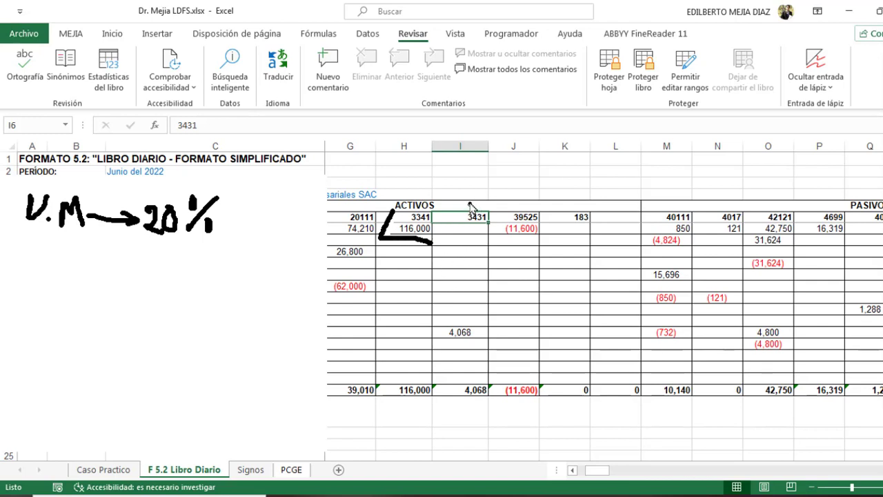
pyautogui.moveTo(470, 206)
pyautogui.mouseDown()
pyautogui.moveTo(485, 184)
pyautogui.moveTo(539, 192)
pyautogui.moveTo(551, 169)
pyautogui.moveTo(554, 185)
pyautogui.moveTo(562, 173)
pyautogui.moveTo(571, 183)
pyautogui.mouseUp()
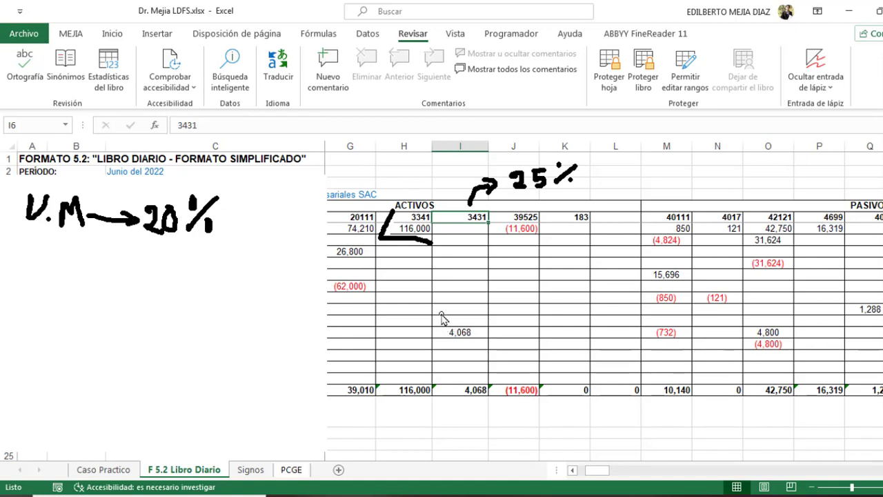
# Box the 4,068 total, draw a ticked line beside it, and box Junio del 2022
pyautogui.moveTo(433, 316)
pyautogui.mouseDown()
pyautogui.moveTo(538, 283)
pyautogui.moveTo(528, 298)
pyautogui.mouseUp()
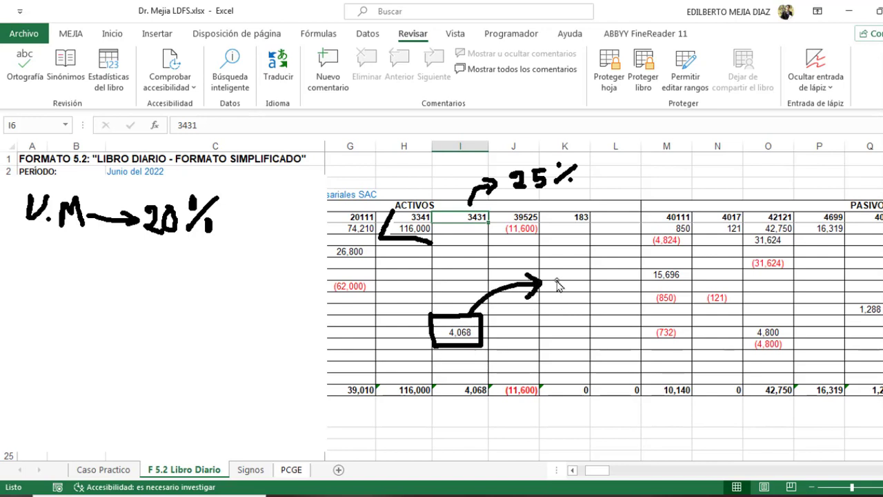
pyautogui.moveTo(552, 281); pyautogui.dragTo(635, 281)
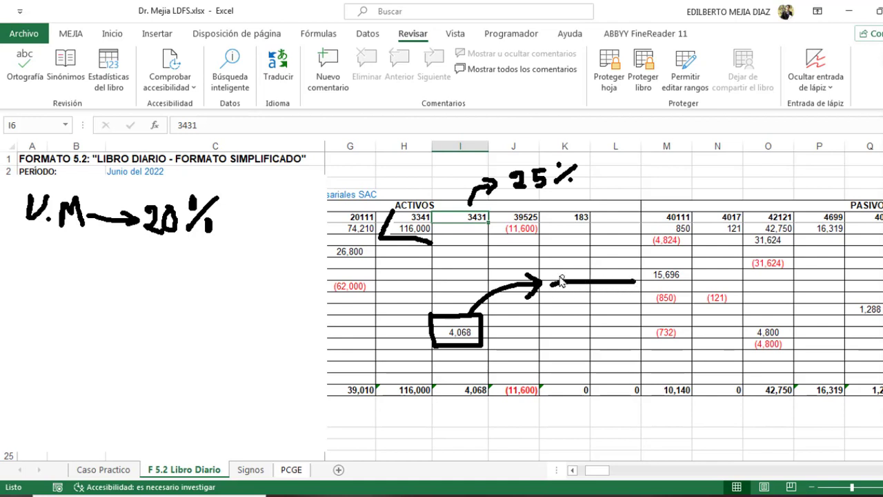
pyautogui.moveTo(553, 271)
pyautogui.mouseDown()
pyautogui.moveTo(553, 295)
pyautogui.moveTo(613, 288)
pyautogui.moveTo(630, 298)
pyautogui.mouseUp()
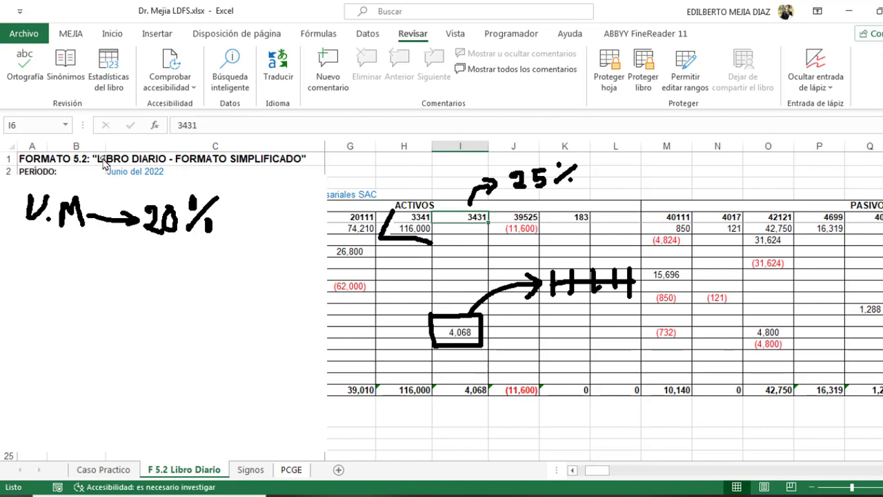
pyautogui.moveTo(102, 151)
pyautogui.mouseDown()
pyautogui.moveTo(178, 151)
pyautogui.moveTo(103, 165)
pyautogui.mouseUp()
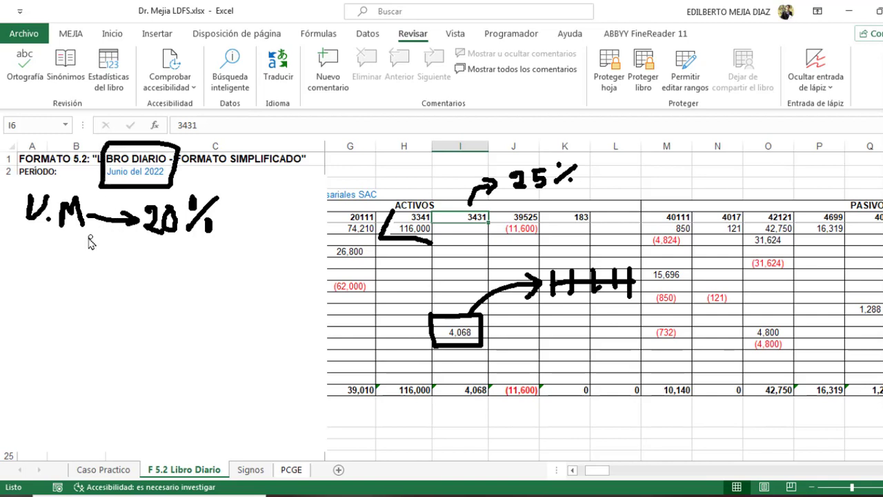
# Sketch a long ticked timeline arrow on the left of the sheet
pyautogui.moveTo(18, 298); pyautogui.dragTo(234, 307)
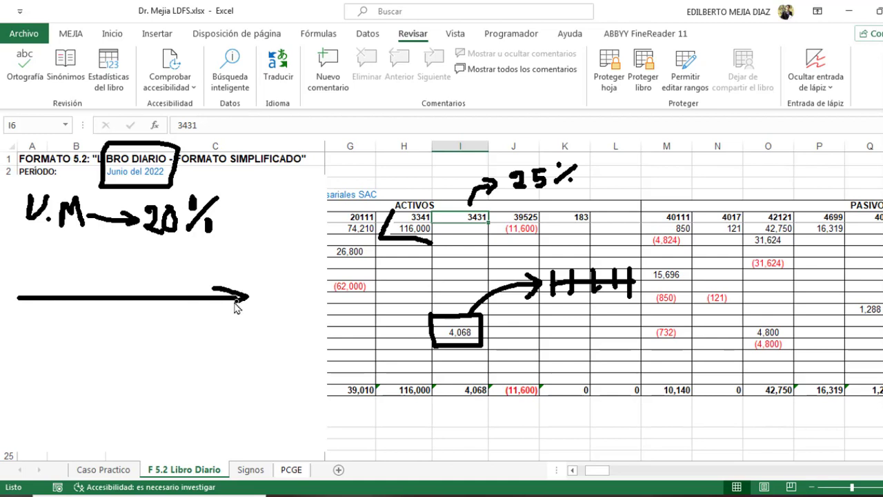
pyautogui.moveTo(19, 288); pyautogui.dragTo(19, 309)
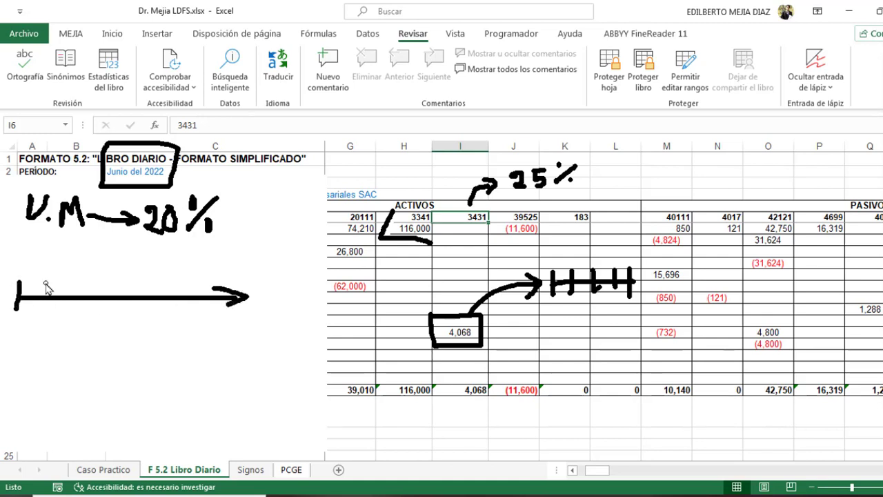
pyautogui.moveTo(47, 281); pyautogui.dragTo(47, 316)
pyautogui.moveTo(77, 285); pyautogui.dragTo(78, 325)
pyautogui.moveTo(105, 282); pyautogui.dragTo(105, 321)
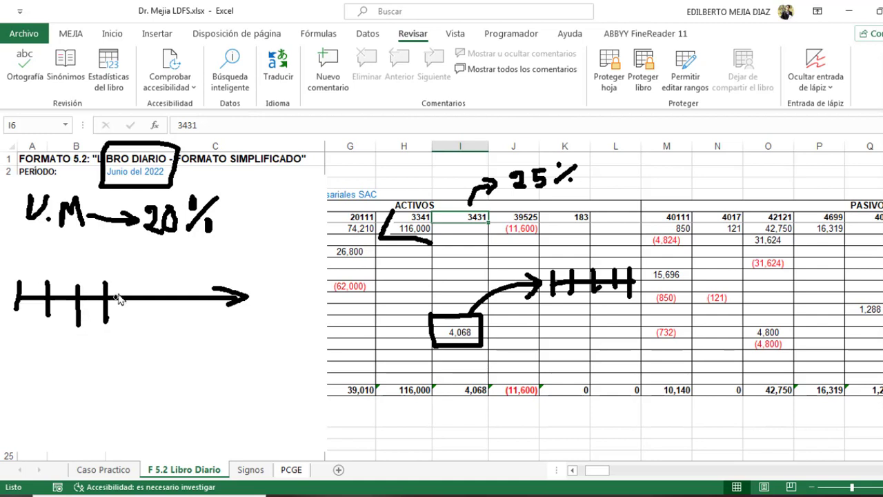
pyautogui.moveTo(127, 278); pyautogui.dragTo(126, 320)
pyautogui.moveTo(157, 276); pyautogui.dragTo(157, 317)
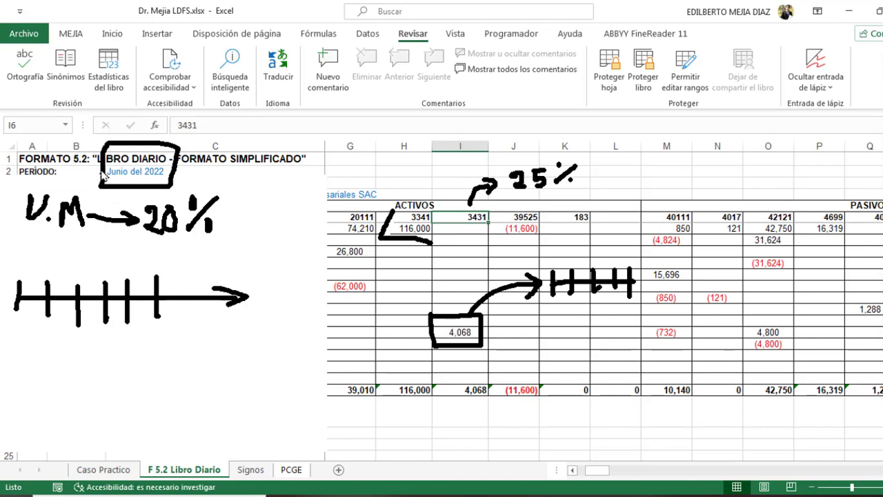
# Draw an arrow to the Junio del 2022 box and a short bracket labelled 1mes
pyautogui.moveTo(74, 114)
pyautogui.mouseDown()
pyautogui.moveTo(109, 141)
pyautogui.moveTo(87, 147)
pyautogui.mouseUp()
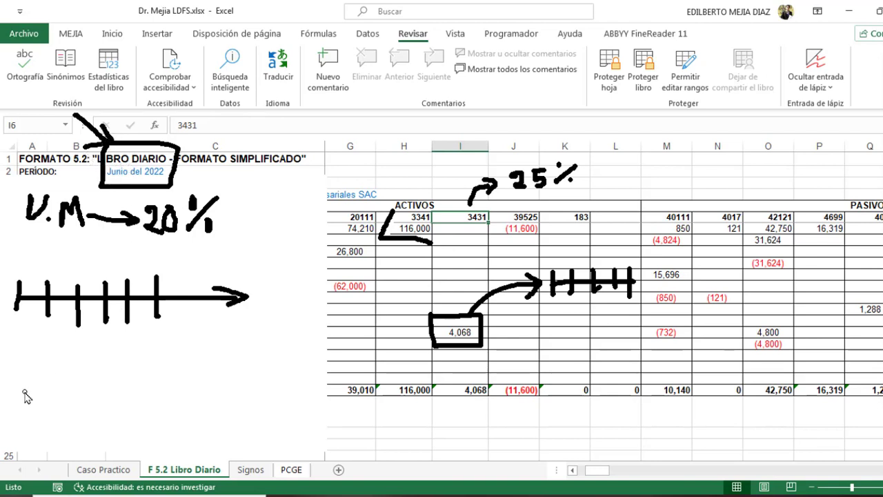
pyautogui.moveTo(23, 391)
pyautogui.mouseDown()
pyautogui.moveTo(92, 390)
pyautogui.moveTo(88, 407)
pyautogui.mouseUp()
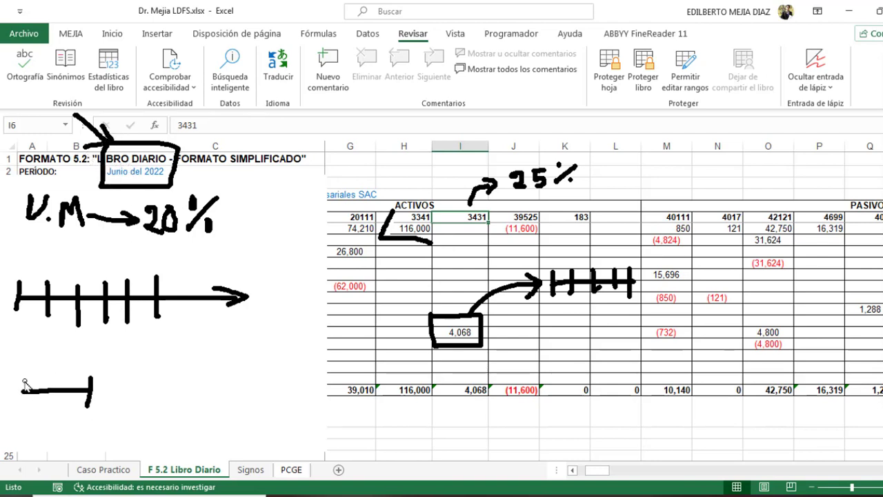
pyautogui.moveTo(23, 377); pyautogui.dragTo(19, 409)
pyautogui.moveTo(22, 363); pyautogui.dragTo(82, 371)
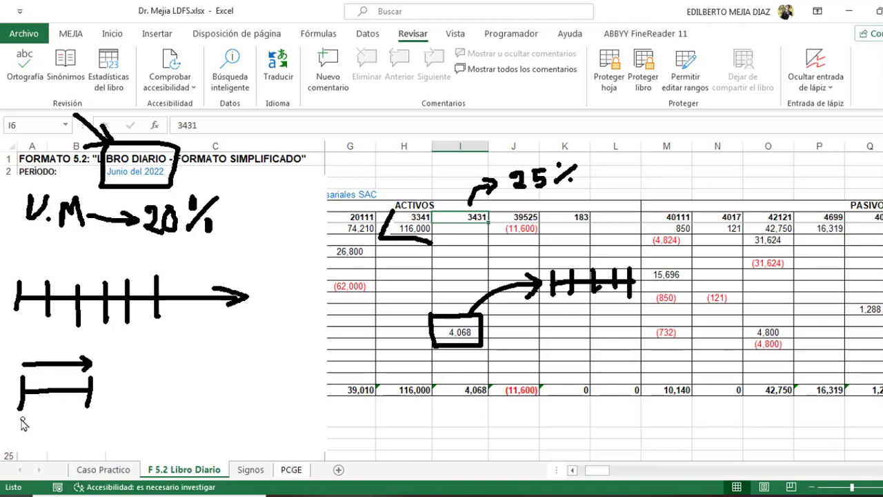
pyautogui.moveTo(12, 422)
pyautogui.mouseDown()
pyautogui.moveTo(21, 418)
pyautogui.moveTo(20, 426)
pyautogui.mouseUp()
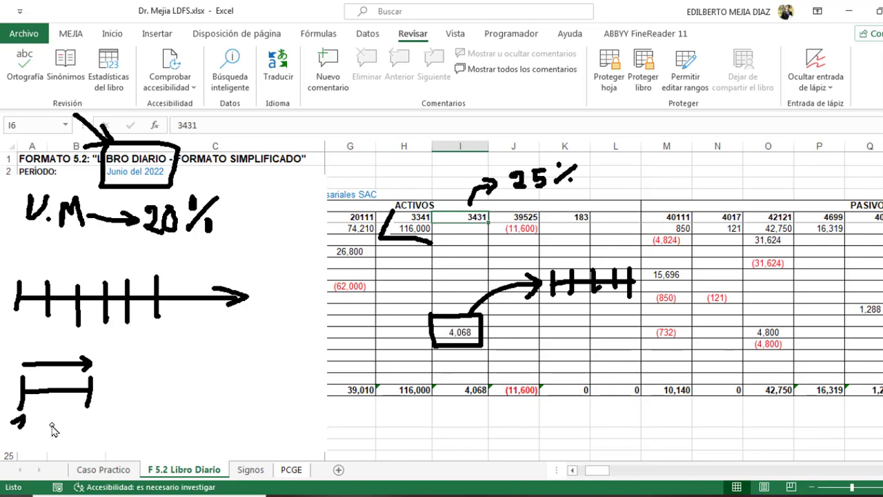
pyautogui.moveTo(54, 424)
pyautogui.mouseDown()
pyautogui.moveTo(64, 415)
pyautogui.moveTo(65, 437)
pyautogui.moveTo(81, 429)
pyautogui.moveTo(90, 447)
pyautogui.moveTo(108, 434)
pyautogui.moveTo(113, 446)
pyautogui.mouseUp()
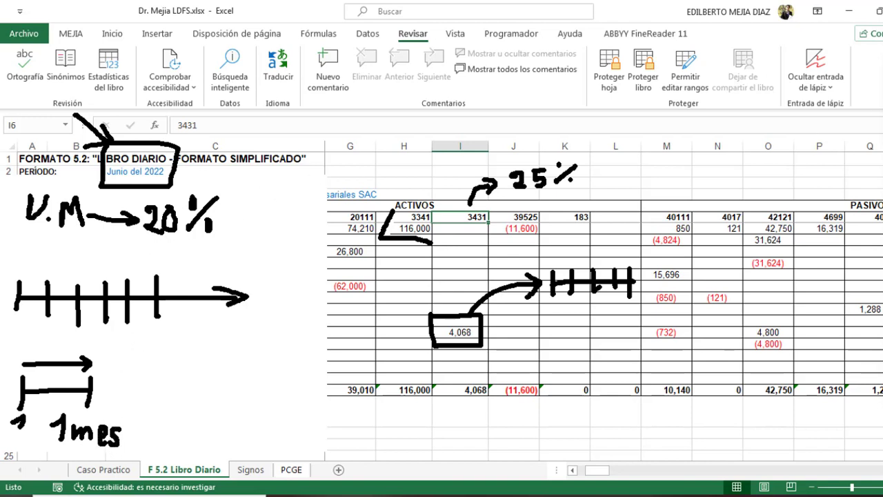
# Add red arrows pointing at the 20% note and the tick marks
pyautogui.moveTo(284, 176)
pyautogui.mouseDown()
pyautogui.moveTo(238, 216)
pyautogui.moveTo(255, 221)
pyautogui.mouseUp()
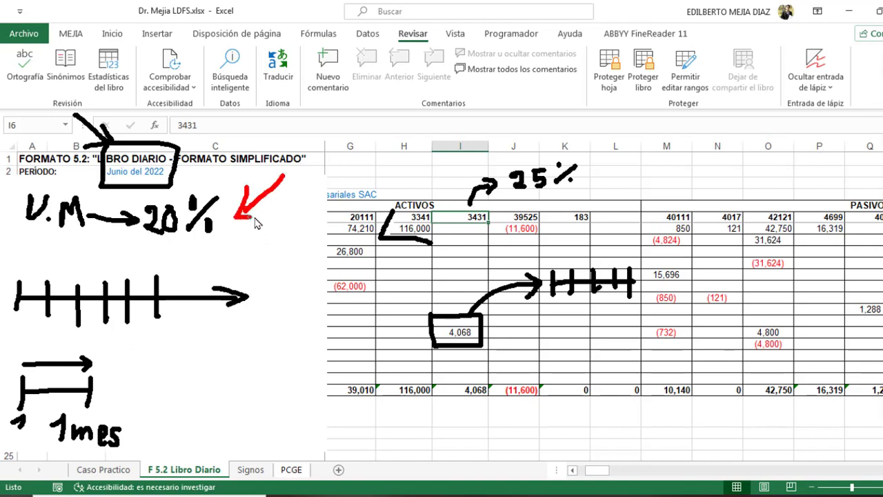
pyautogui.moveTo(650, 214)
pyautogui.mouseDown()
pyautogui.moveTo(621, 257)
pyautogui.moveTo(631, 250)
pyautogui.mouseUp()
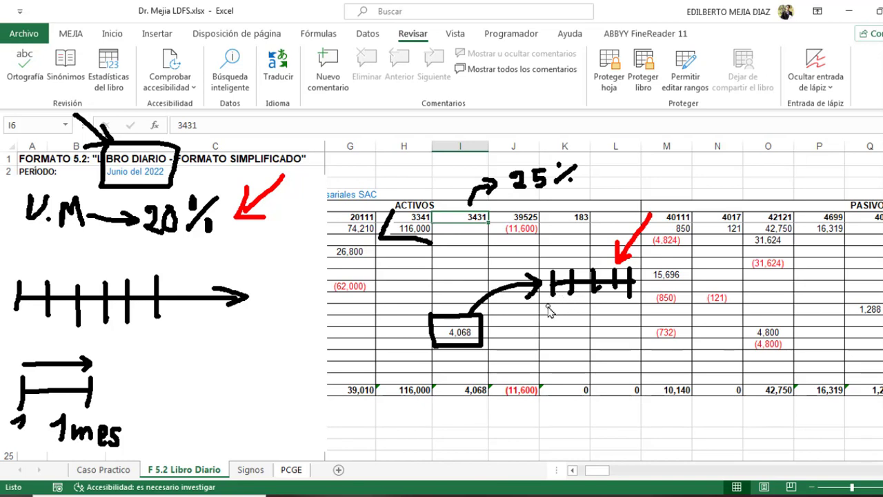
pyautogui.moveTo(547, 306)
pyautogui.mouseDown()
pyautogui.moveTo(611, 308)
pyautogui.moveTo(603, 318)
pyautogui.mouseUp()
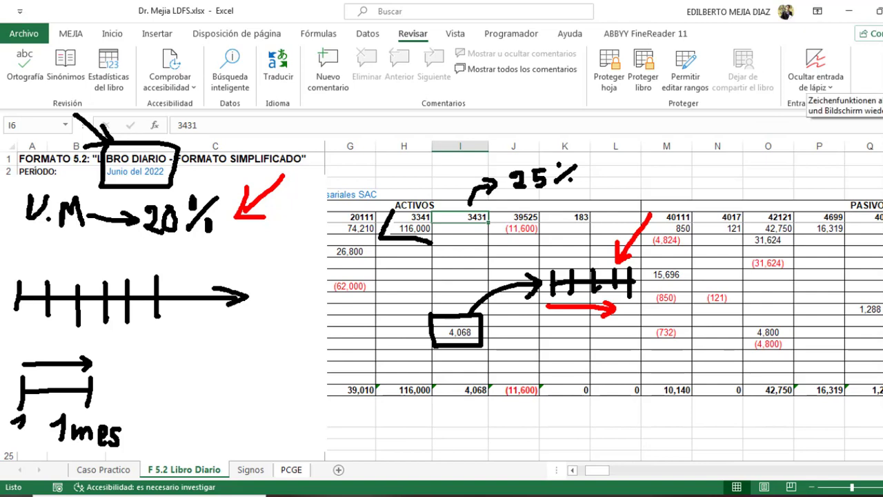
# On Caso Practico, label B37 and B38 as 'veh' and 'si. V'
pyautogui.click(815, 76)
pyautogui.click(49, 232)
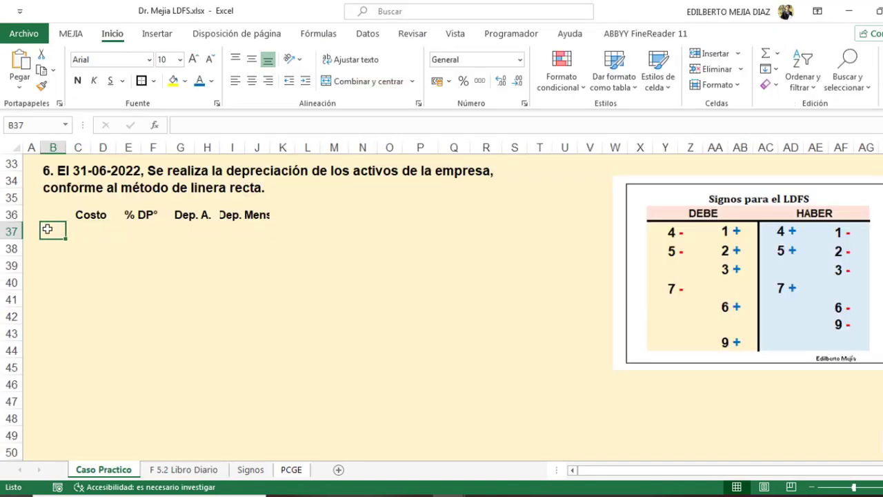
pyautogui.write('ve')
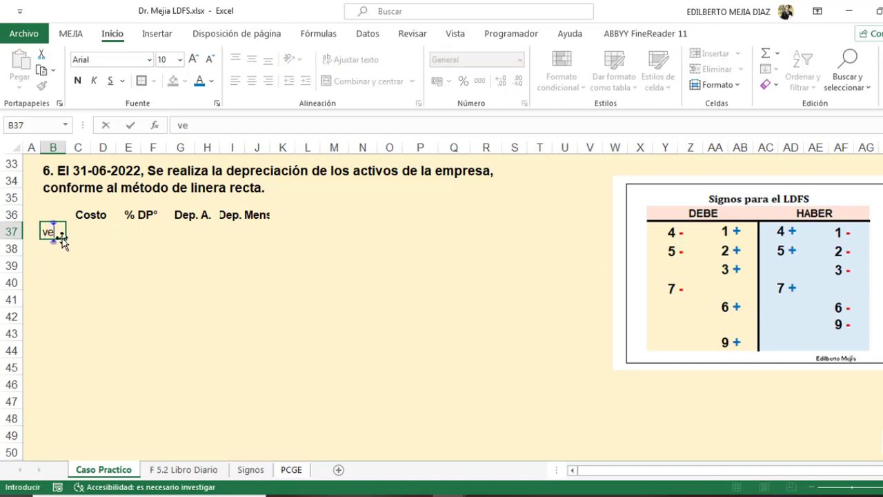
pyautogui.write('h')
pyautogui.press('Return')
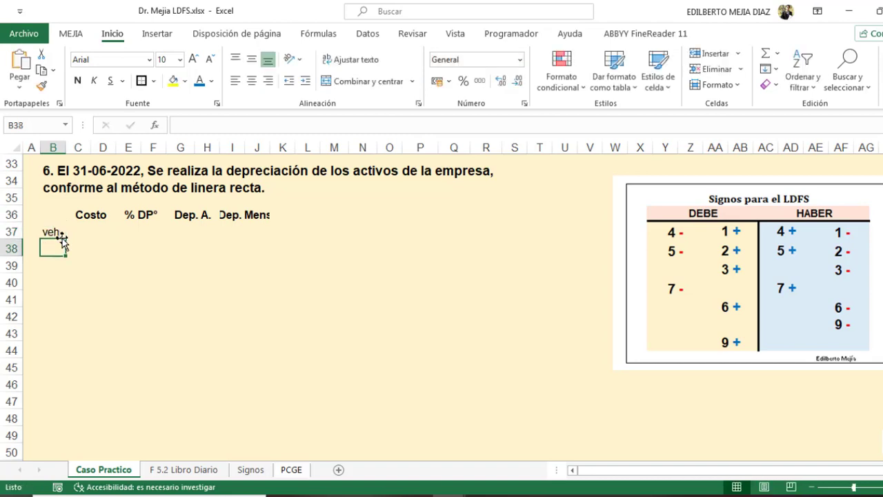
pyautogui.write('si.')
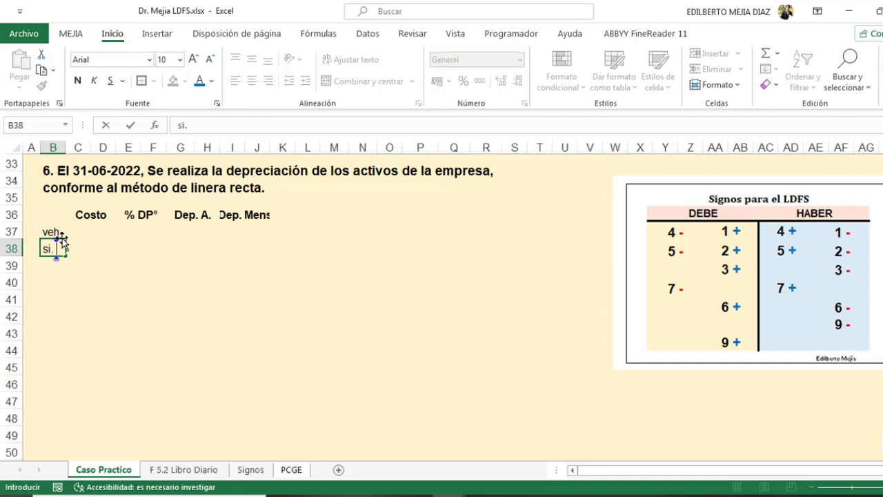
pyautogui.write(' V')
pyautogui.press('Return')
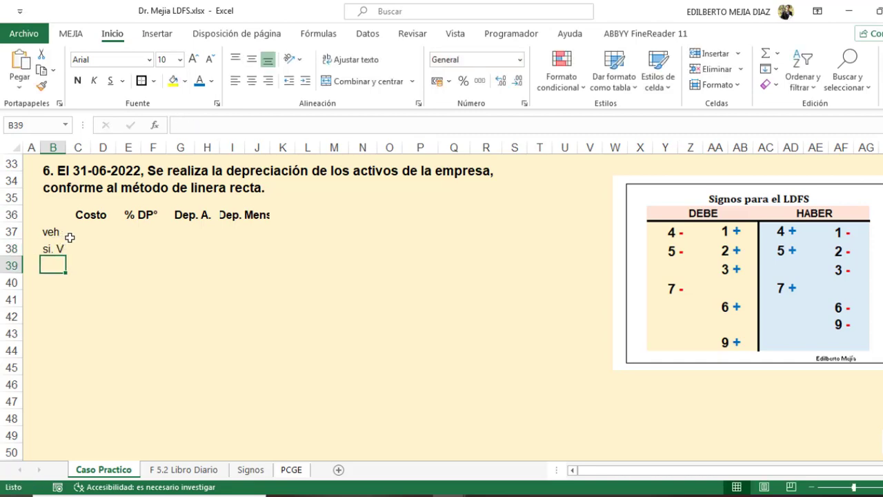
# Link C37 to Libro Diario H7 (116000) and C38 to I16 (4067.8)
pyautogui.click(95, 229)
pyautogui.write('+')
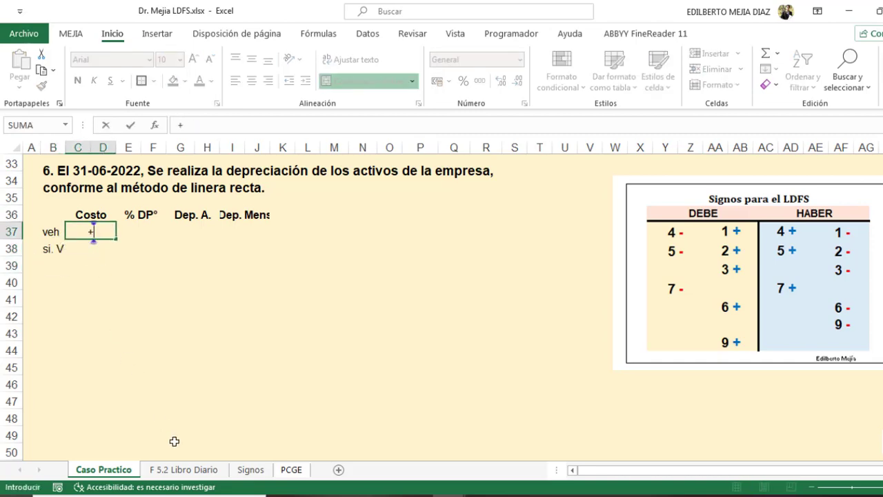
pyautogui.click(188, 469)
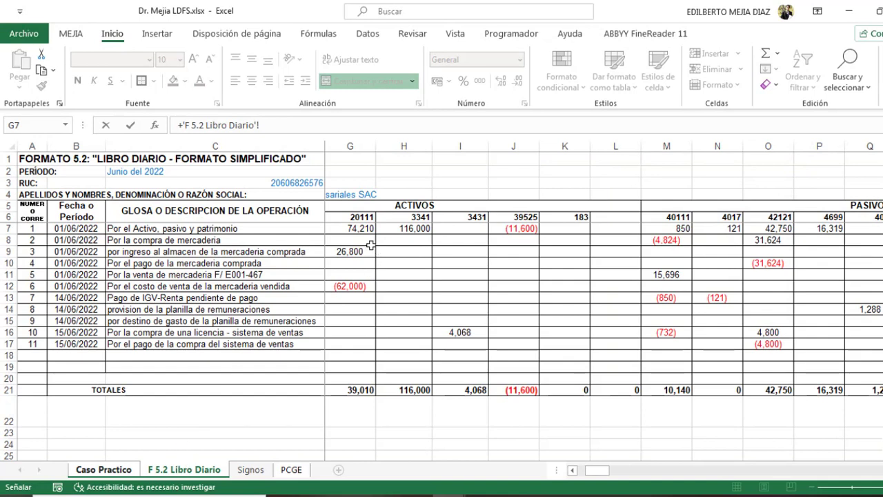
pyautogui.click(408, 228)
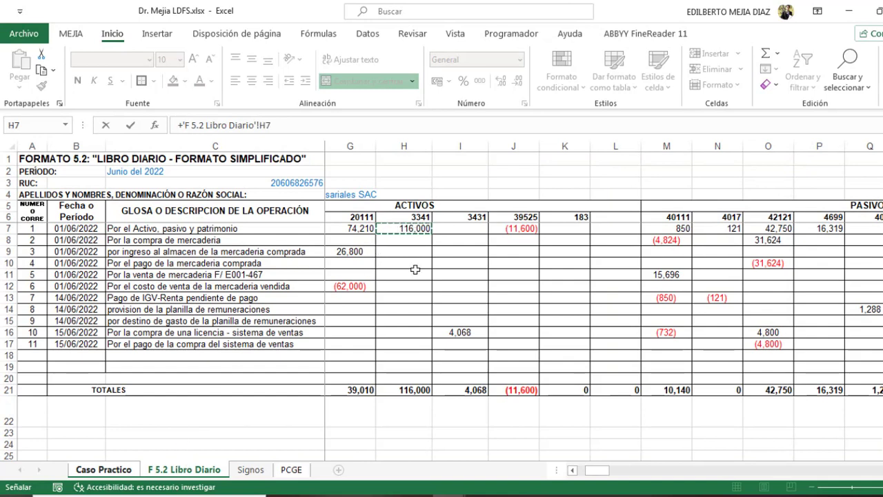
pyautogui.press('Return')
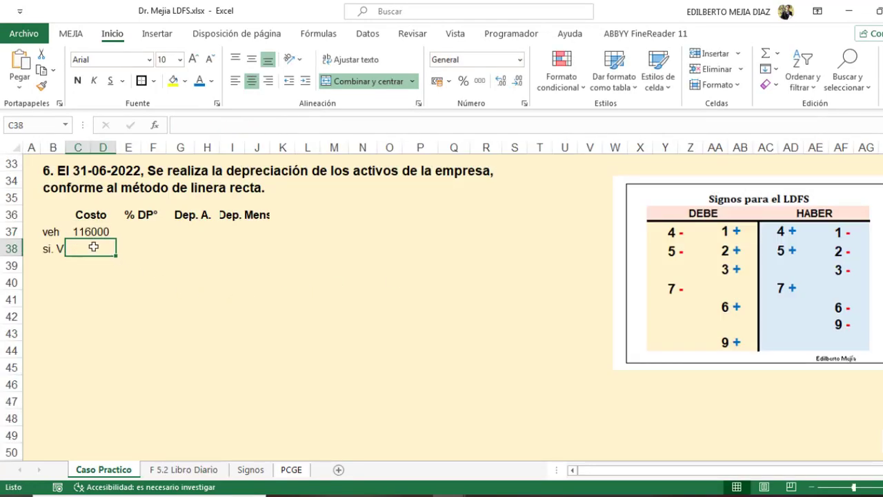
pyautogui.write('+')
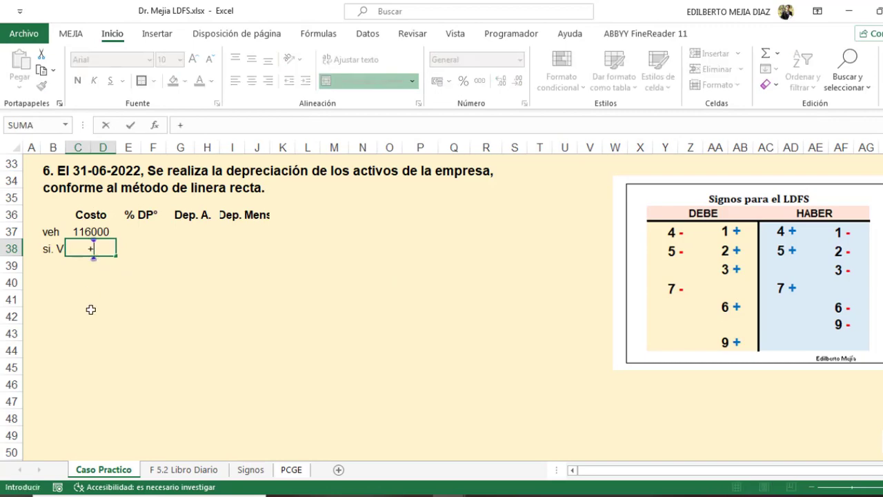
pyautogui.click(183, 469)
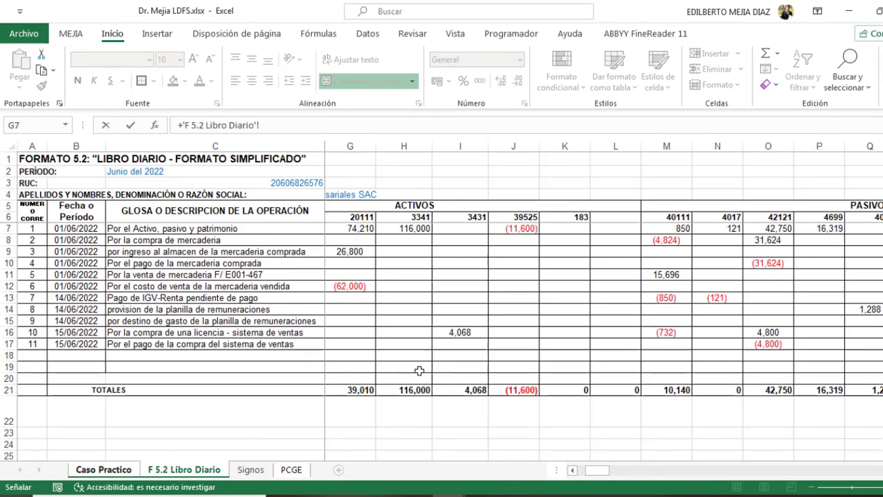
pyautogui.click(460, 331)
pyautogui.press('Return')
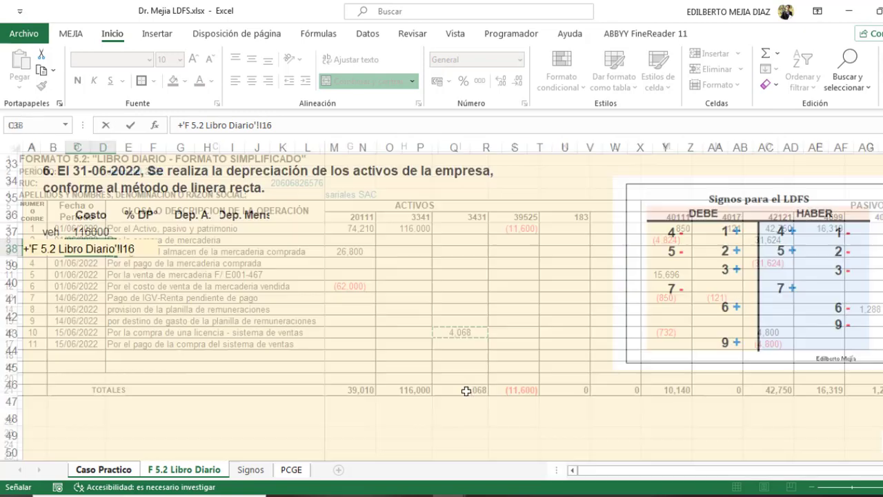
pyautogui.click(142, 232)
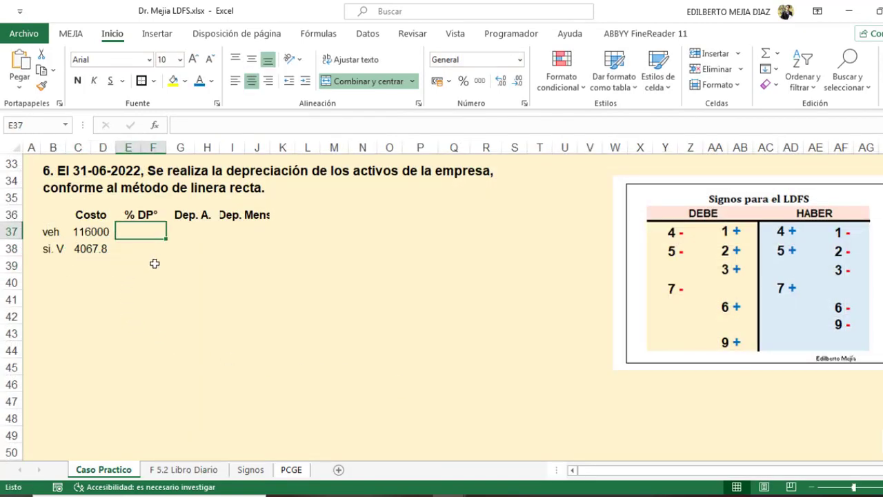
# Enter depreciation rates of 20% in E37 and 100% in E38
pyautogui.write('20')
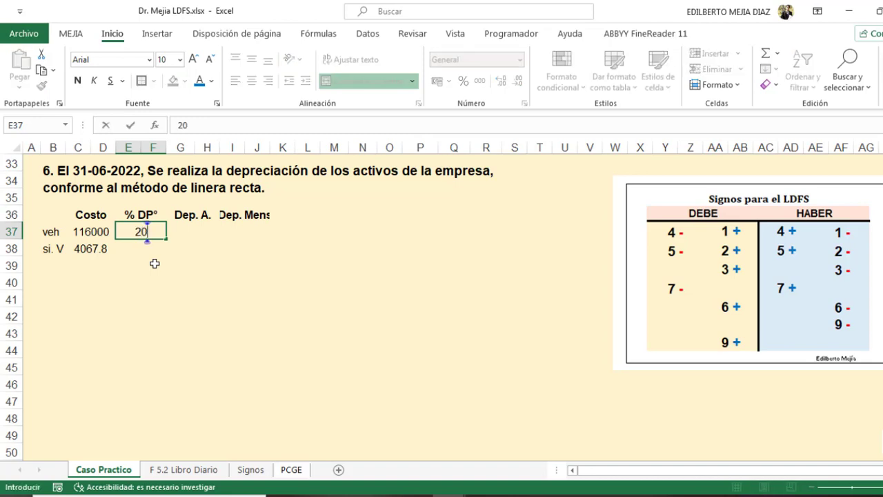
pyautogui.write('%')
pyautogui.press('Return')
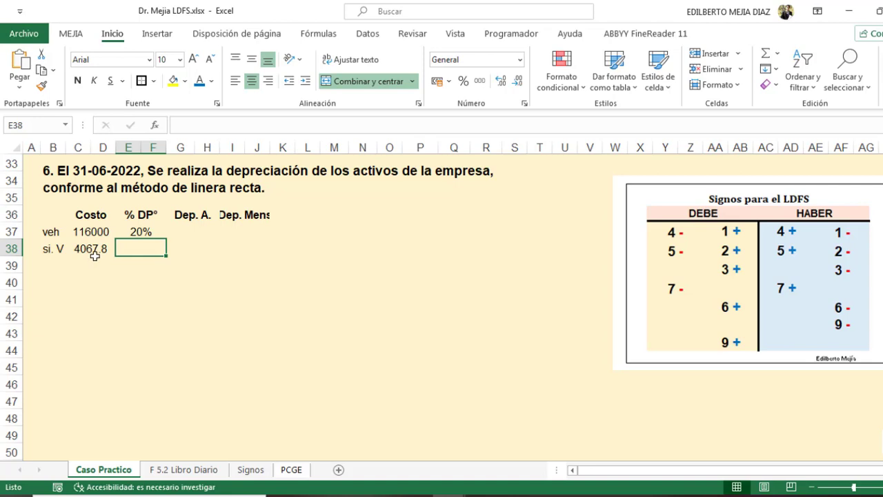
pyautogui.write('100')
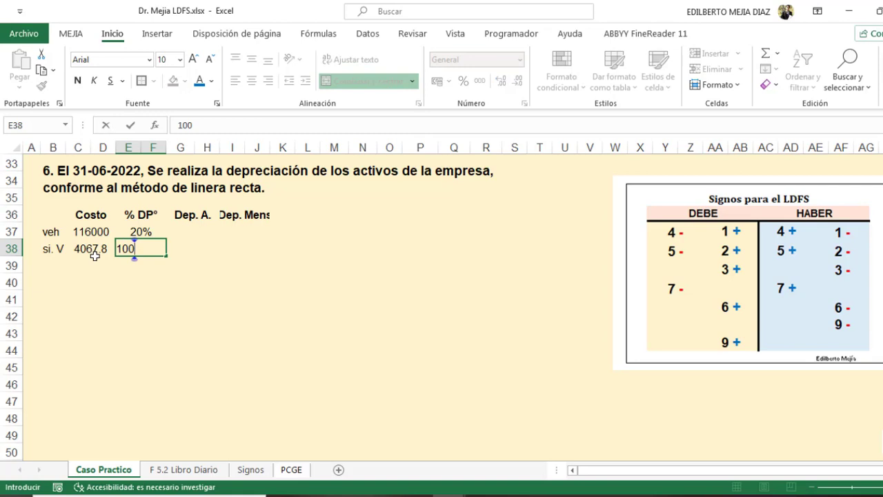
pyautogui.write('%')
pyautogui.press('Return')
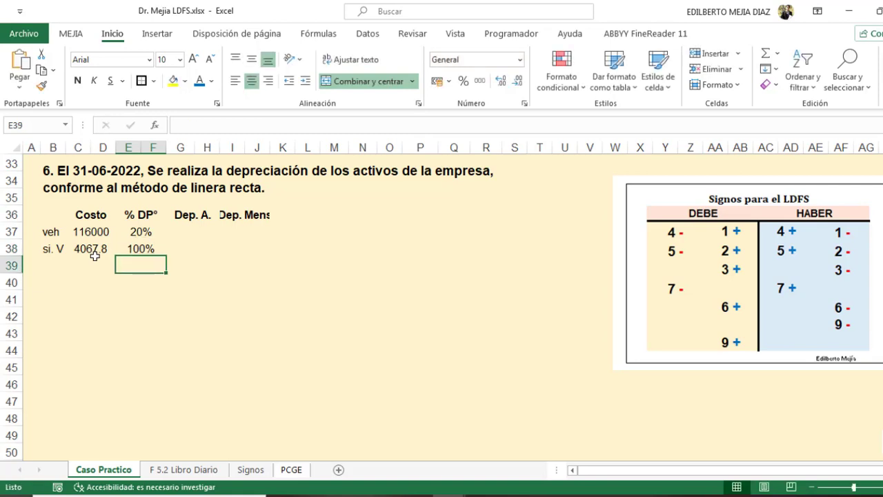
# Enter =+C37*E37 in G37 and fill it down to G38, giving 23200 and 4067.8
pyautogui.click(189, 226)
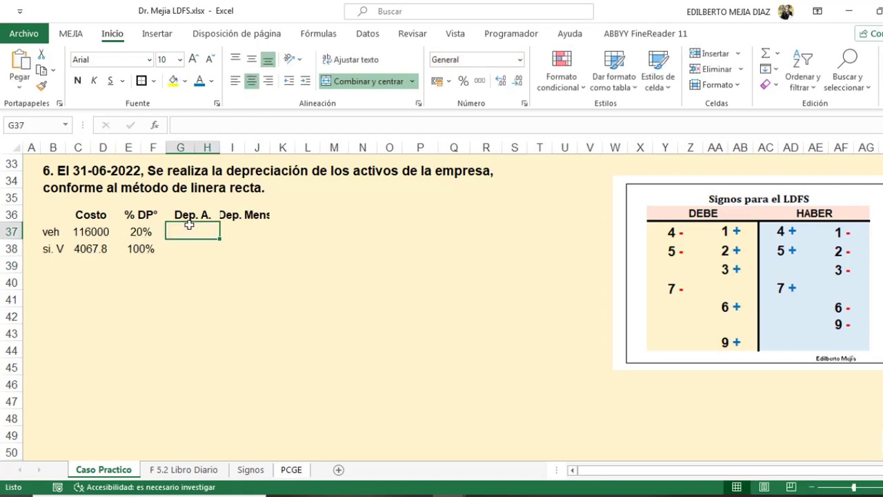
pyautogui.write('+')
pyautogui.click(91, 231)
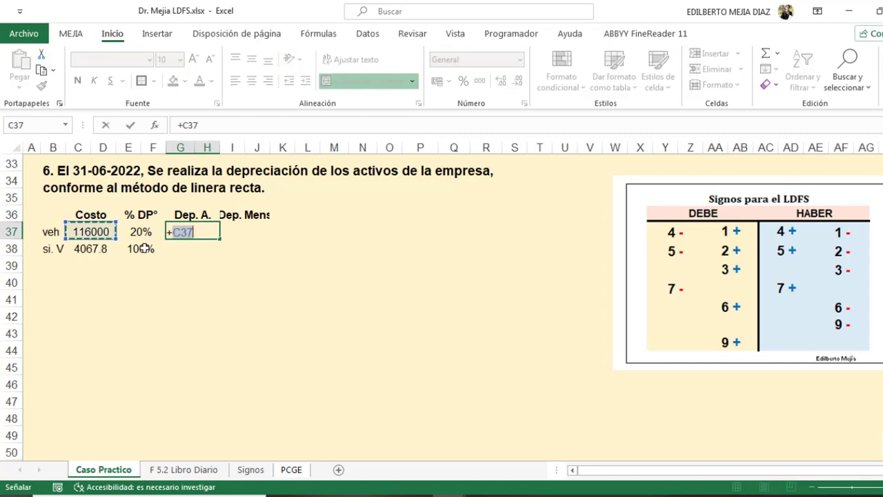
pyautogui.write('*')
pyautogui.click(141, 232)
pyautogui.press('Return')
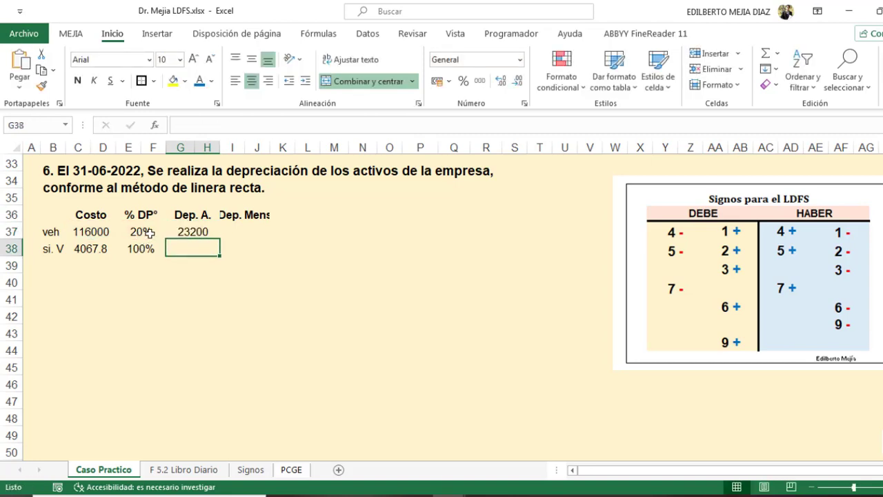
pyautogui.click(197, 236)
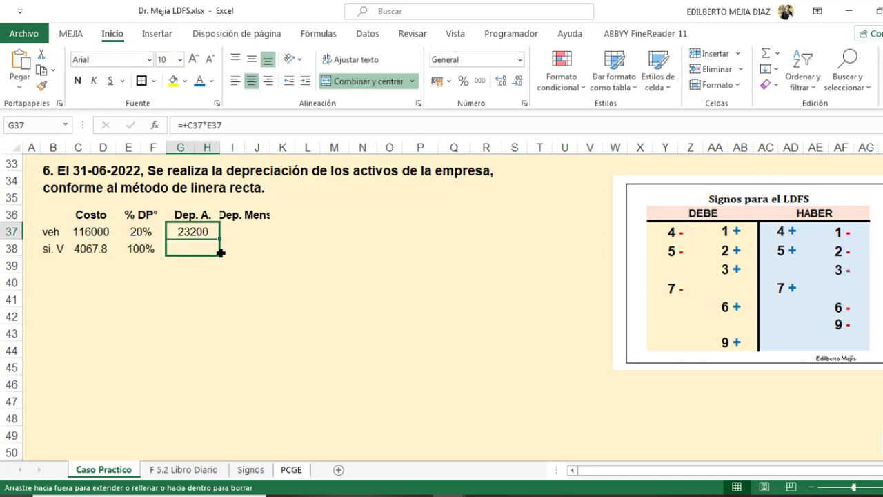
pyautogui.moveTo(219, 240); pyautogui.dragTo(221, 252)
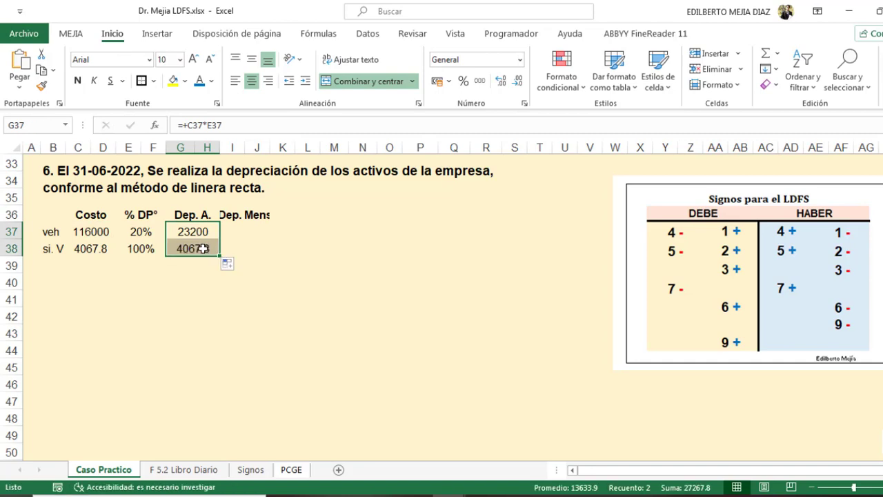
pyautogui.click(204, 249)
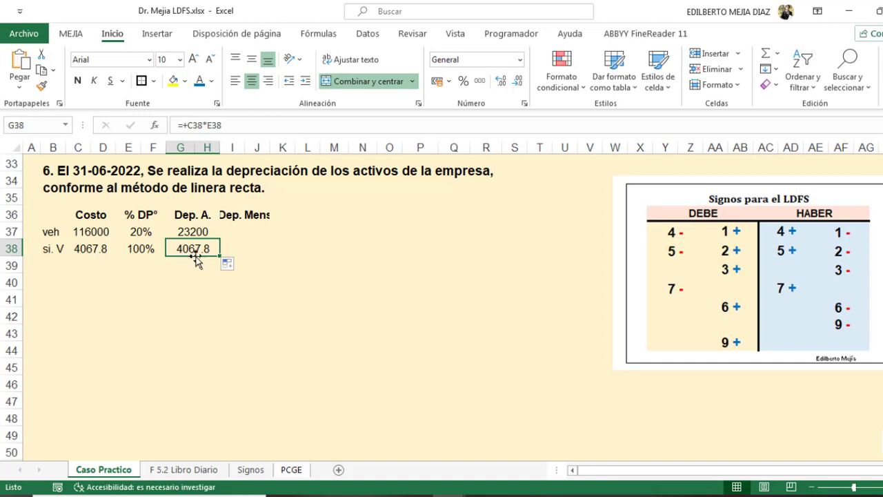
pyautogui.click(250, 224)
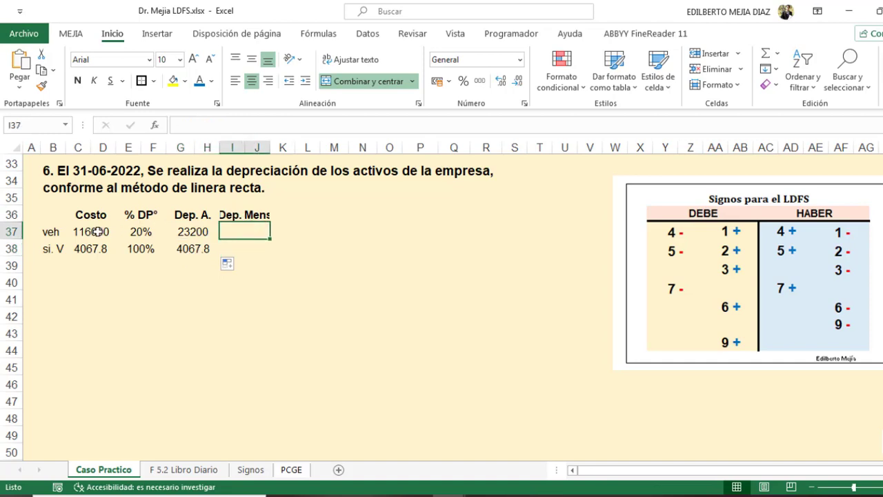
# Enter =+G37/12 in I37 for monthly depreciation 1933.33 and fill it yellow
pyautogui.write('+')
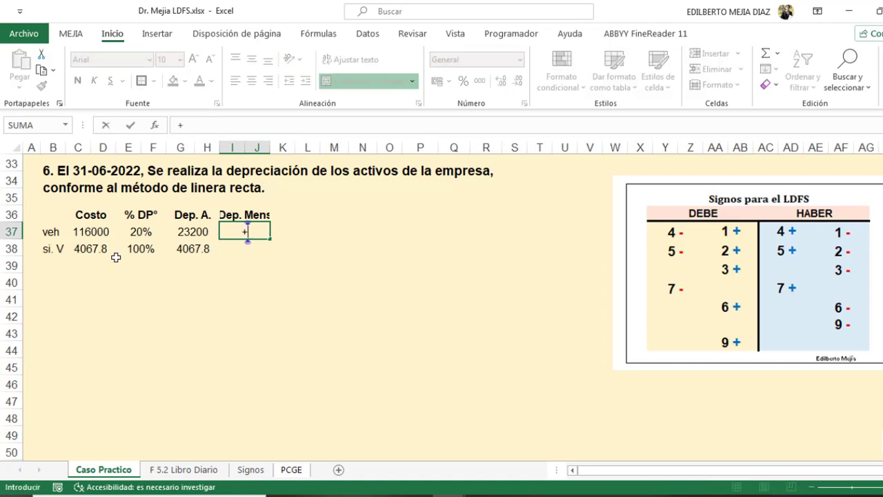
pyautogui.click(188, 235)
pyautogui.write('/12')
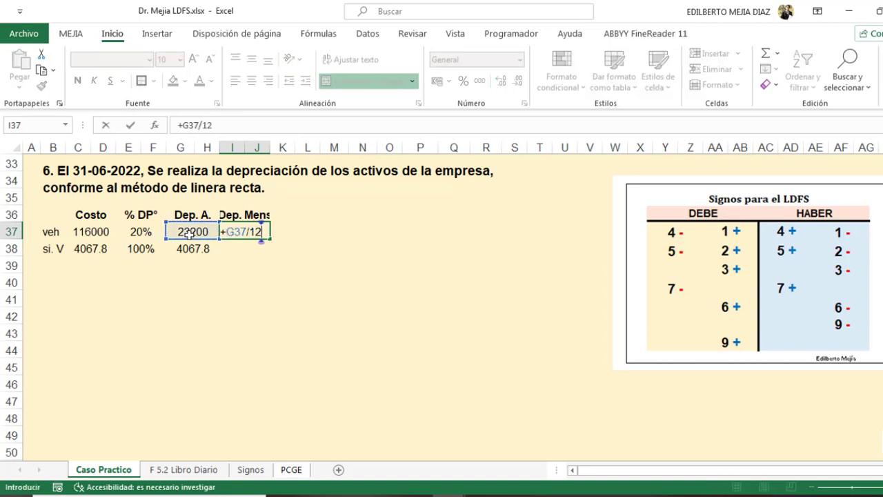
pyautogui.press('Return')
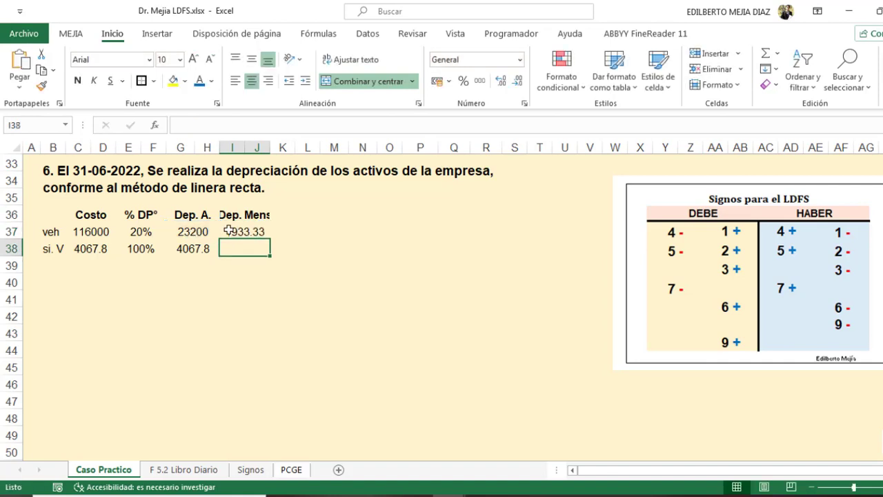
pyautogui.click(249, 232)
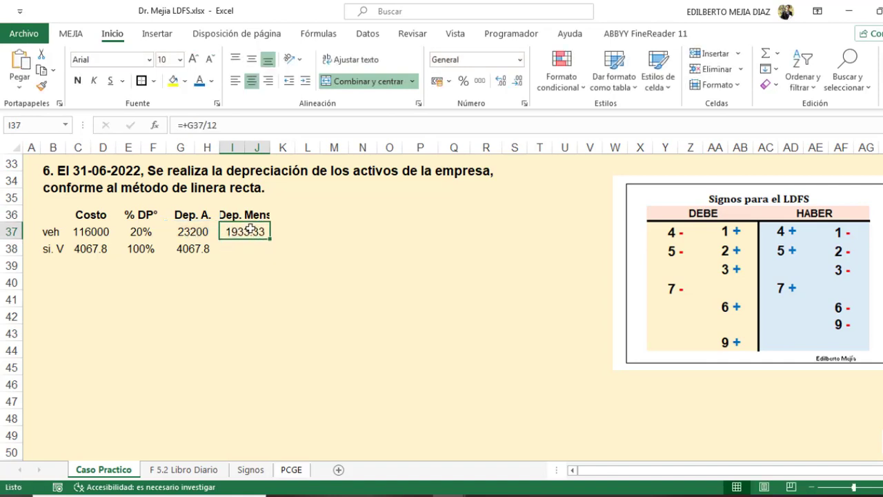
pyautogui.click(175, 82)
pyautogui.click(245, 245)
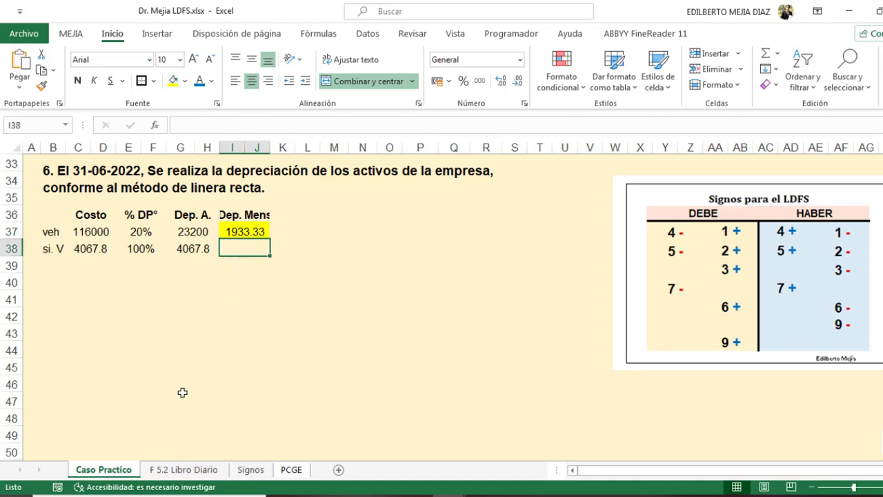
# Fill the journal's 4,068 amount (I16) and 15/06/2022 date (B16) yellow, bolding the date
pyautogui.click(196, 470)
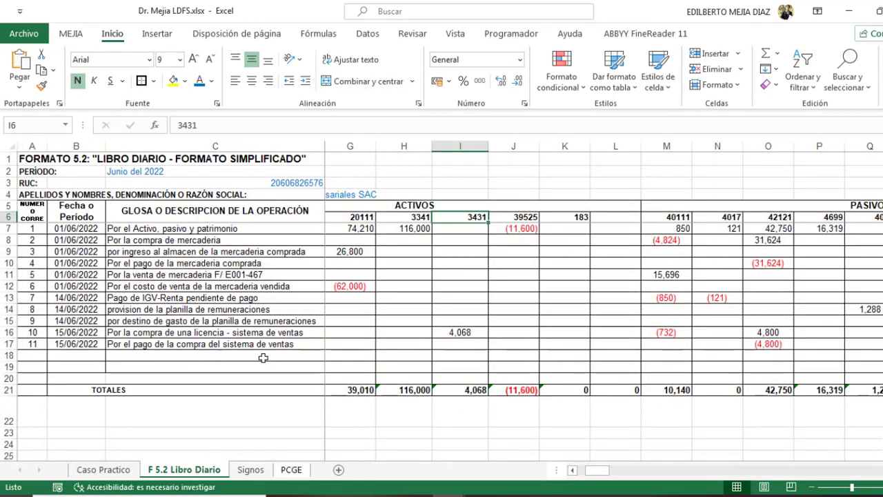
pyautogui.click(460, 333)
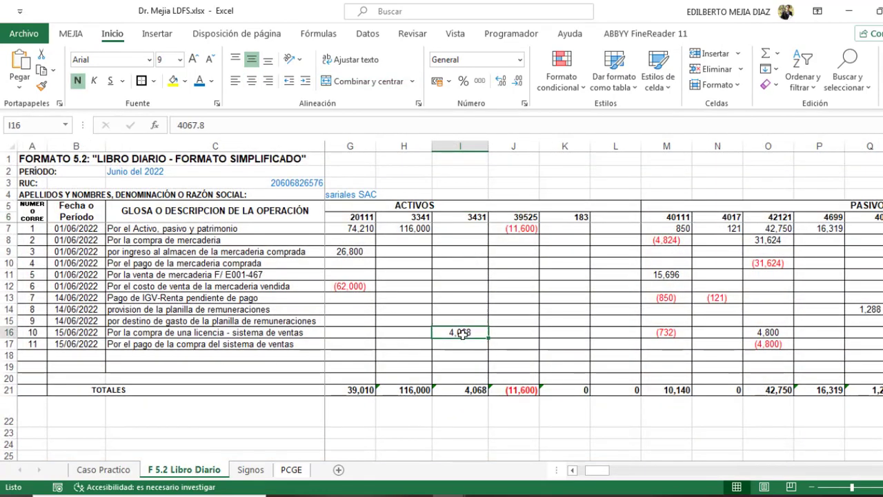
pyautogui.click(173, 80)
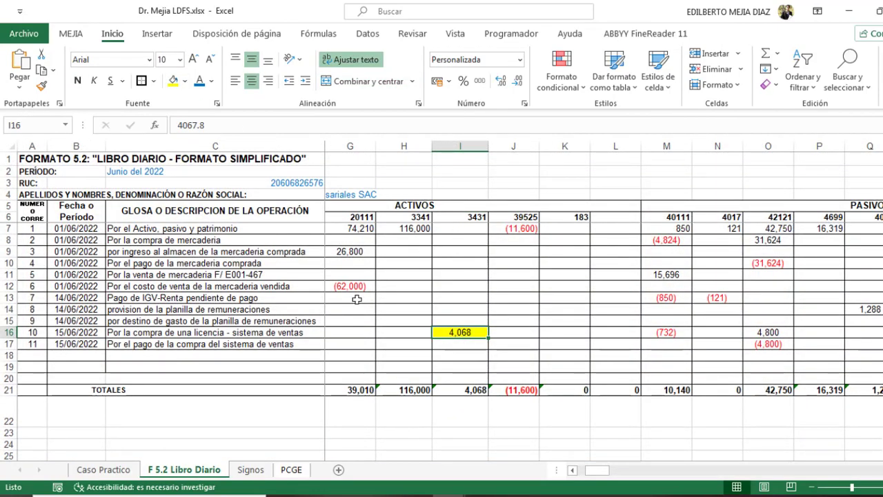
pyautogui.click(62, 332)
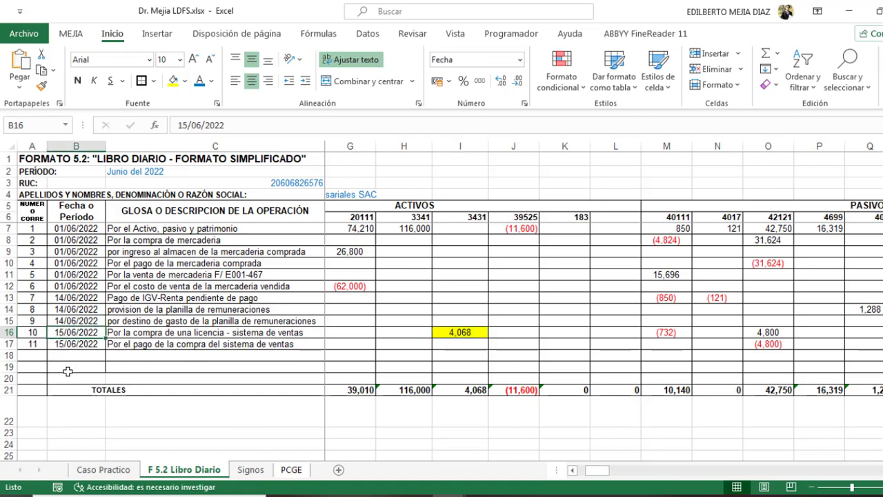
pyautogui.click(173, 81)
pyautogui.click(77, 81)
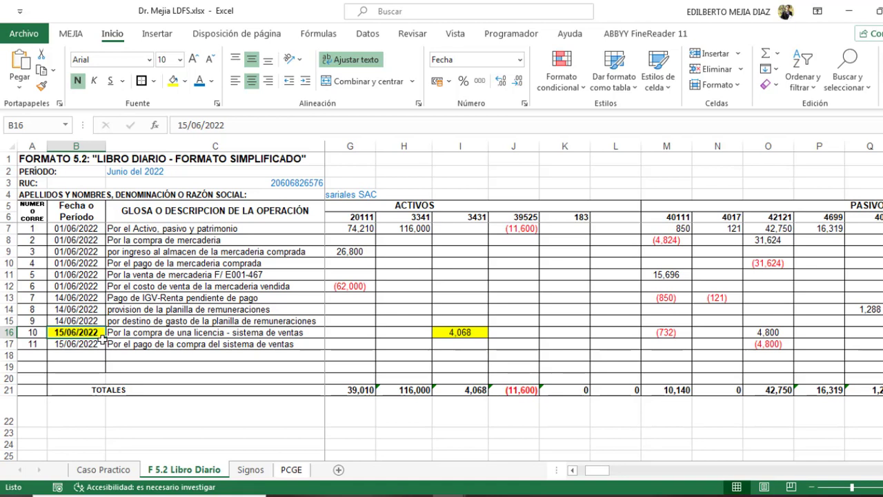
pyautogui.click(113, 469)
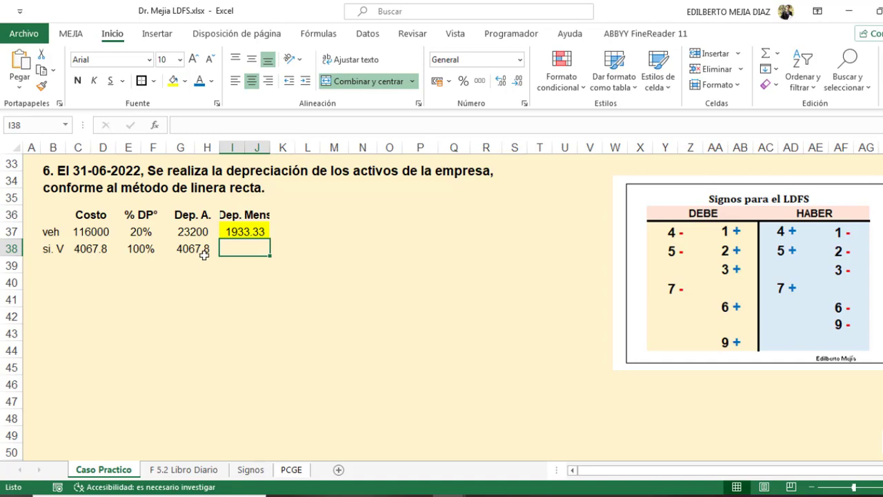
# Enter =+G38/360*15 in I38, giving 169.492, and fill the cell yellow
pyautogui.write('+')
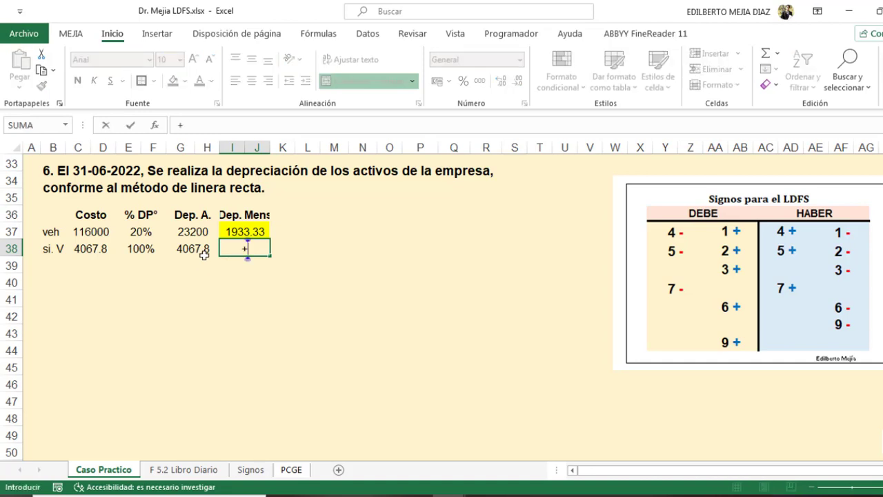
pyautogui.click(198, 252)
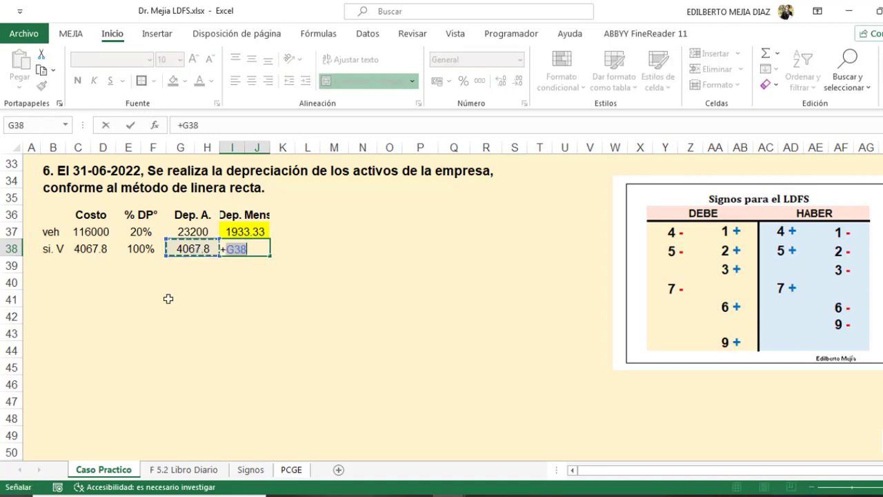
pyautogui.write('/')
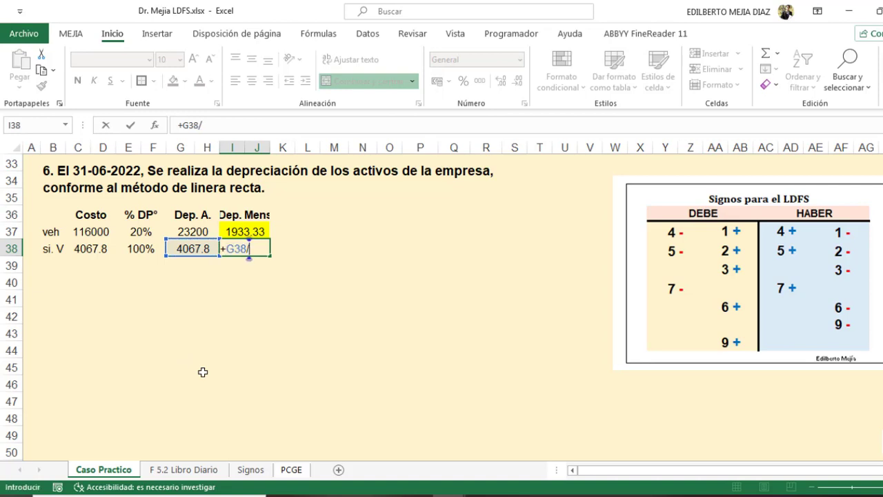
pyautogui.write('360')
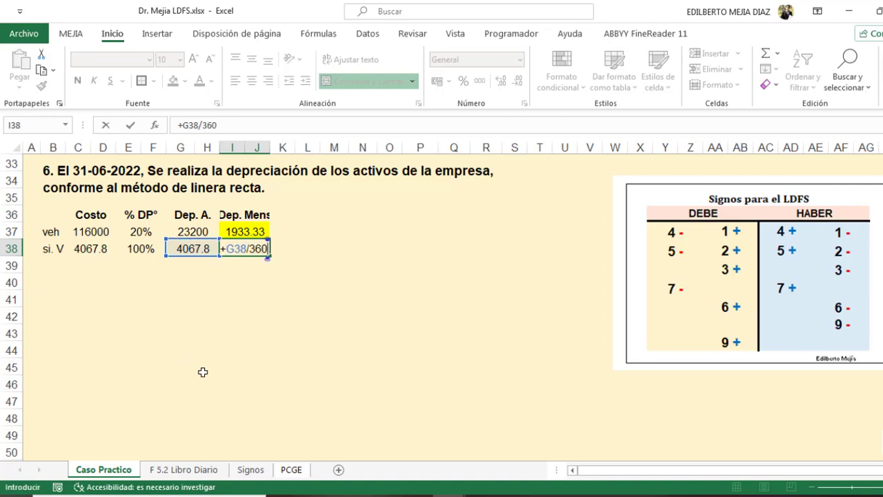
pyautogui.write('*')
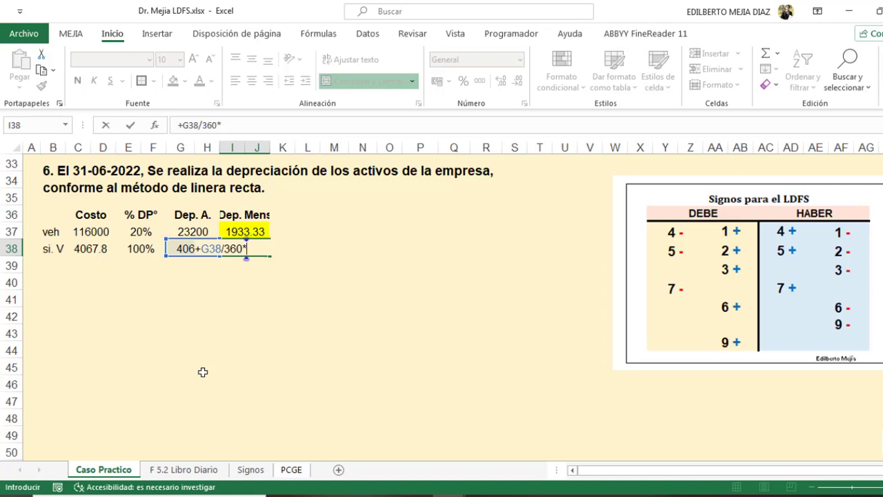
pyautogui.write('15')
pyautogui.press('Return')
pyautogui.press('Up')
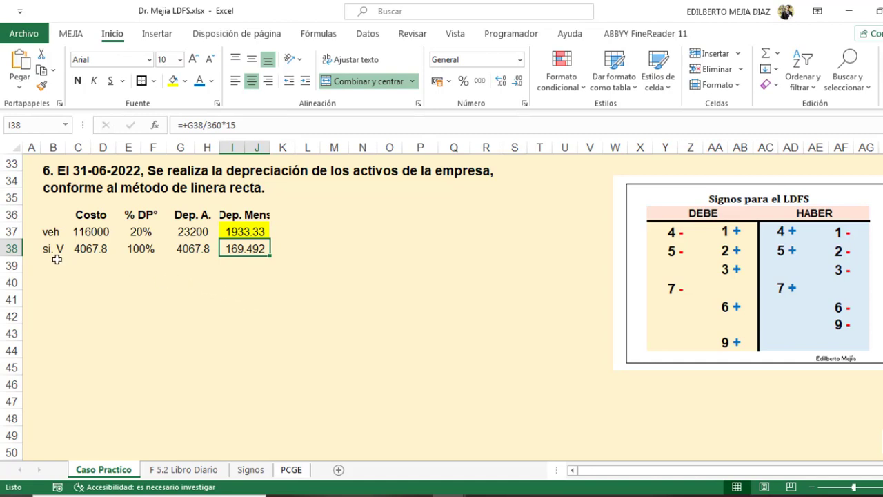
pyautogui.press('F4')
pyautogui.click(256, 350)
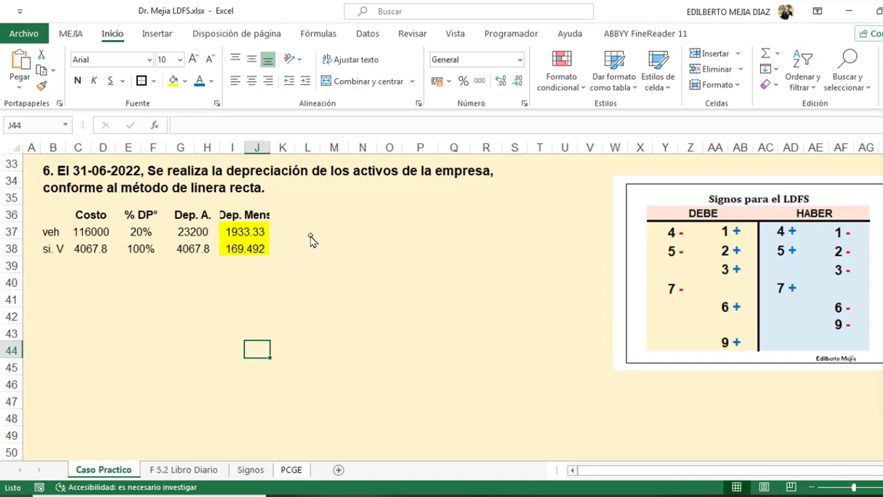
pyautogui.moveTo(351, 192)
pyautogui.mouseDown()
pyautogui.moveTo(337, 211)
pyautogui.moveTo(367, 194)
pyautogui.mouseUp()
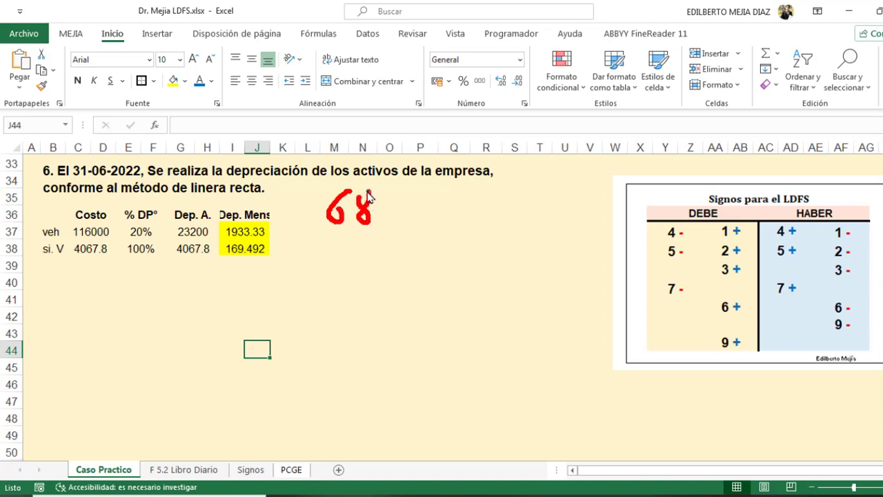
pyautogui.moveTo(333, 245); pyautogui.dragTo(336, 269)
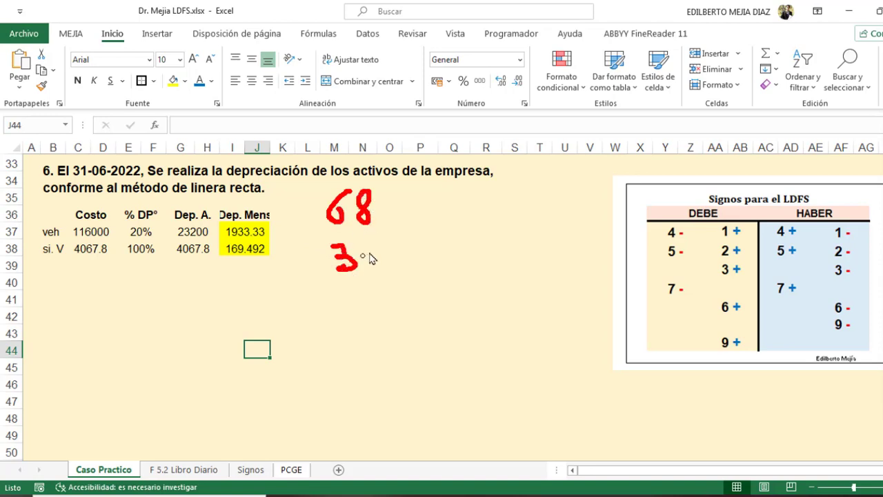
pyautogui.moveTo(380, 249); pyautogui.dragTo(375, 278)
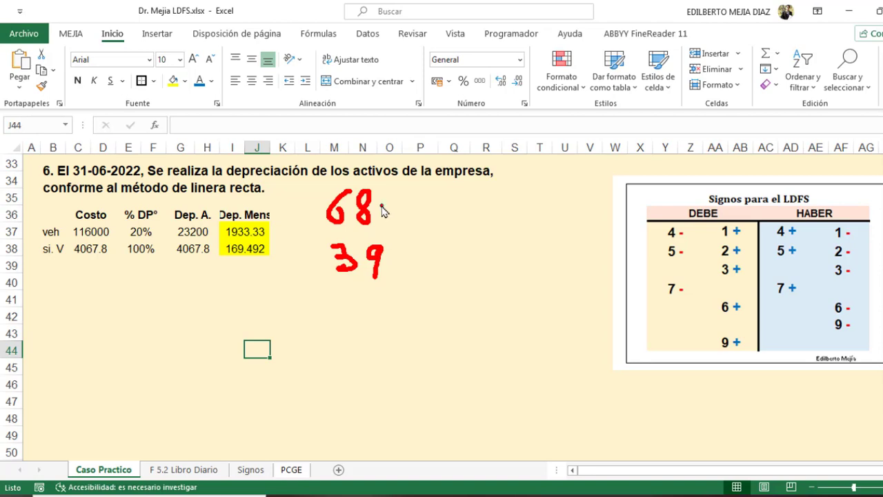
pyautogui.moveTo(379, 205); pyautogui.dragTo(433, 204)
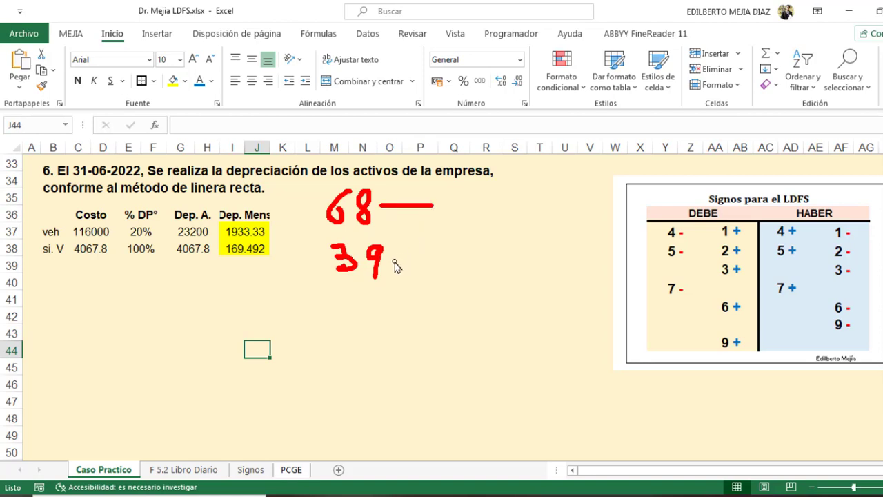
pyautogui.moveTo(393, 261); pyautogui.dragTo(489, 262)
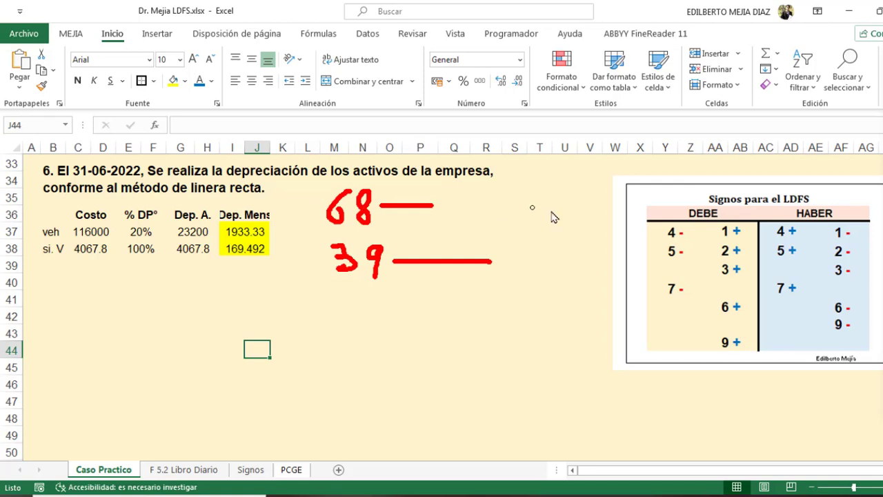
pyautogui.moveTo(716, 313); pyautogui.dragTo(747, 315)
pyautogui.moveTo(444, 204)
pyautogui.mouseDown()
pyautogui.moveTo(481, 204)
pyautogui.moveTo(468, 220)
pyautogui.mouseUp()
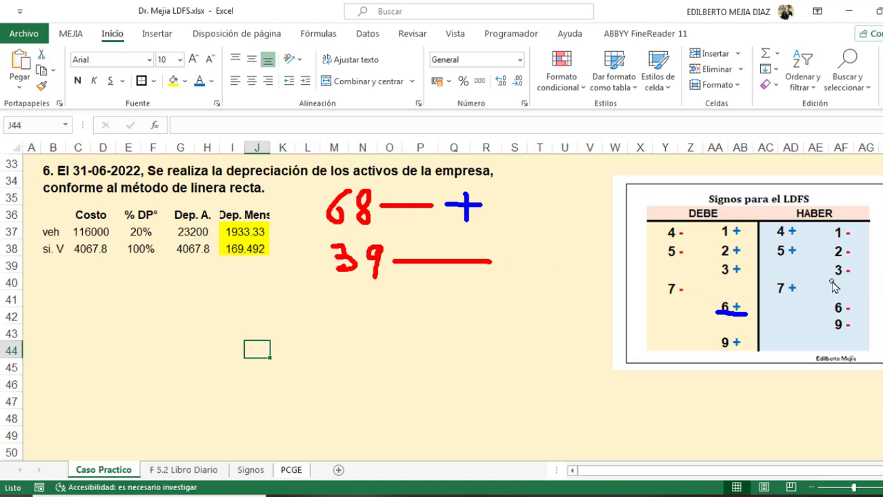
pyautogui.moveTo(831, 282); pyautogui.dragTo(855, 281)
pyautogui.moveTo(505, 259); pyautogui.dragTo(535, 260)
pyautogui.press('Escape')
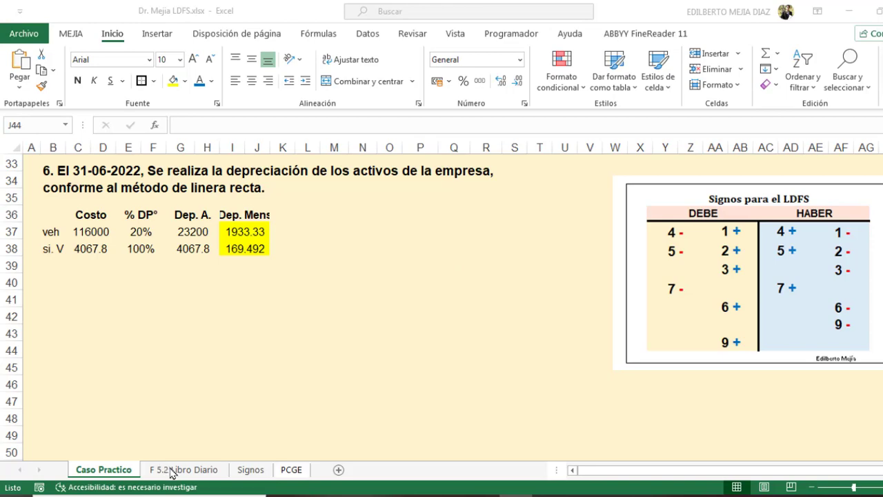
# In row 18 of Libro Diario, date entry 12 30/06/2022 and enter its June 2022 depreciation description
pyautogui.click(179, 472)
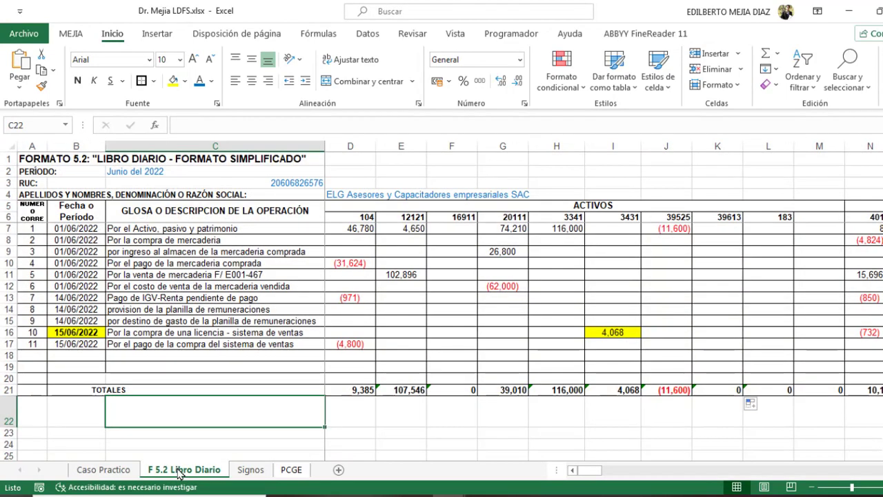
pyautogui.click(32, 358)
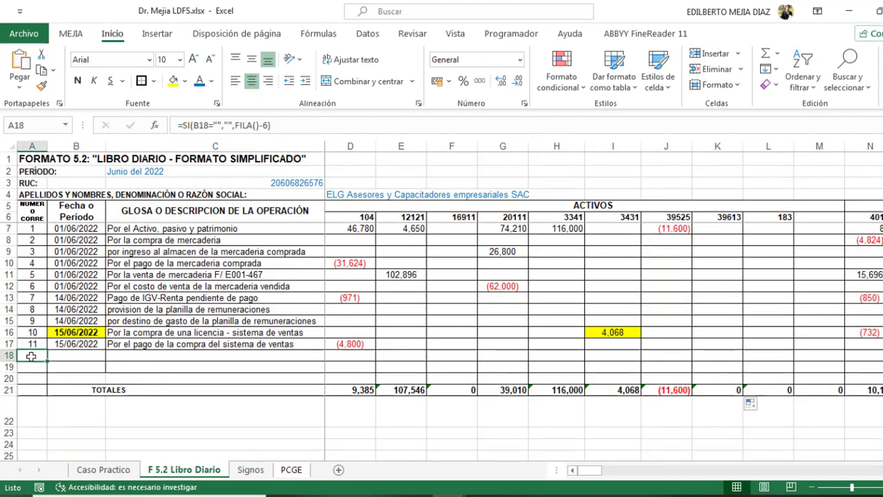
pyautogui.click(76, 356)
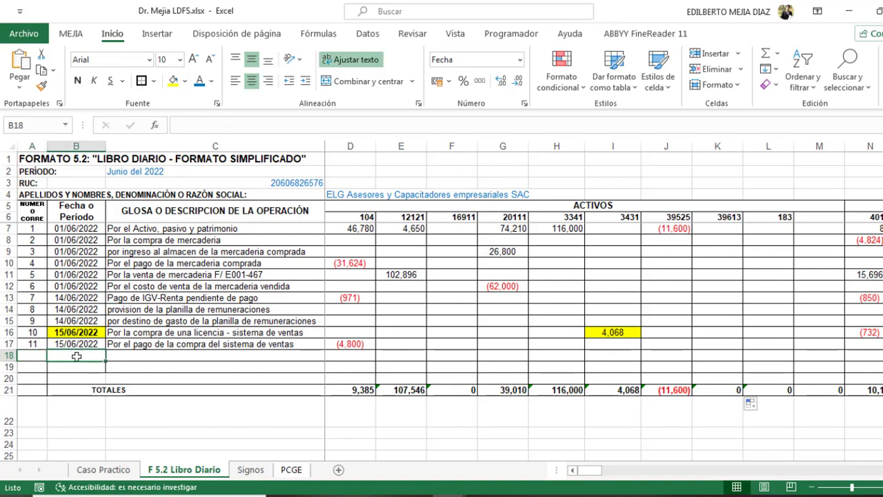
pyautogui.write('30-6-')
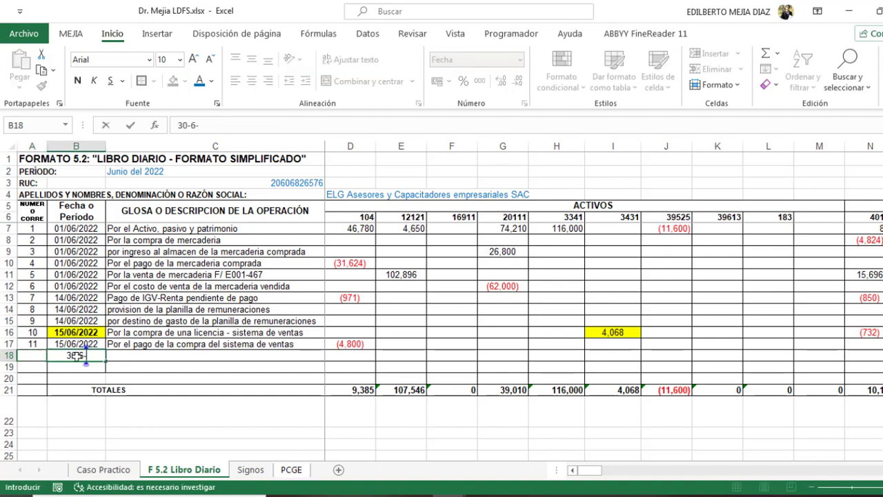
pyautogui.write('22')
pyautogui.press('Tab')
pyautogui.write('Por la de')
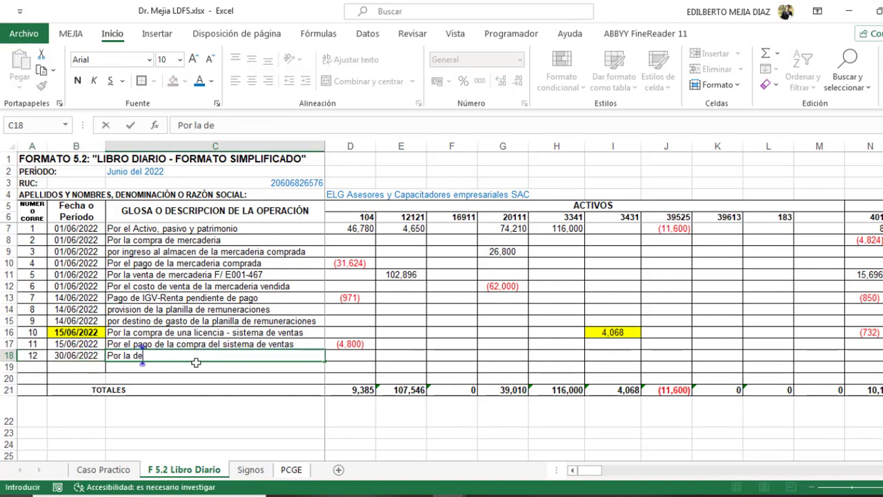
pyautogui.write('preciacion del')
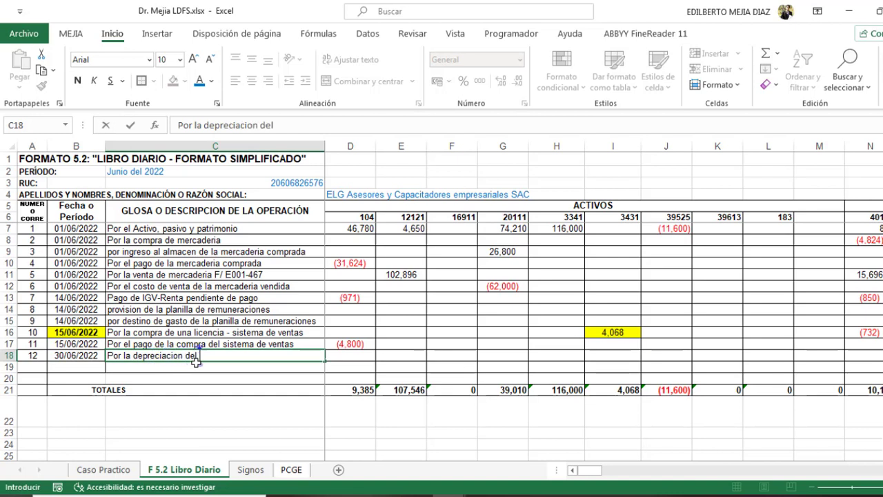
pyautogui.press('BackSpace')
pyautogui.write(' activos del periodo junio 2022')
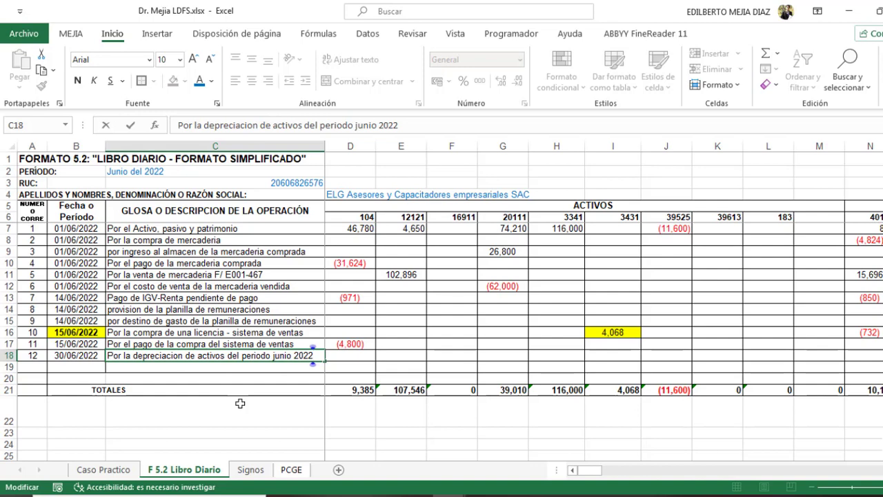
pyautogui.click(439, 345)
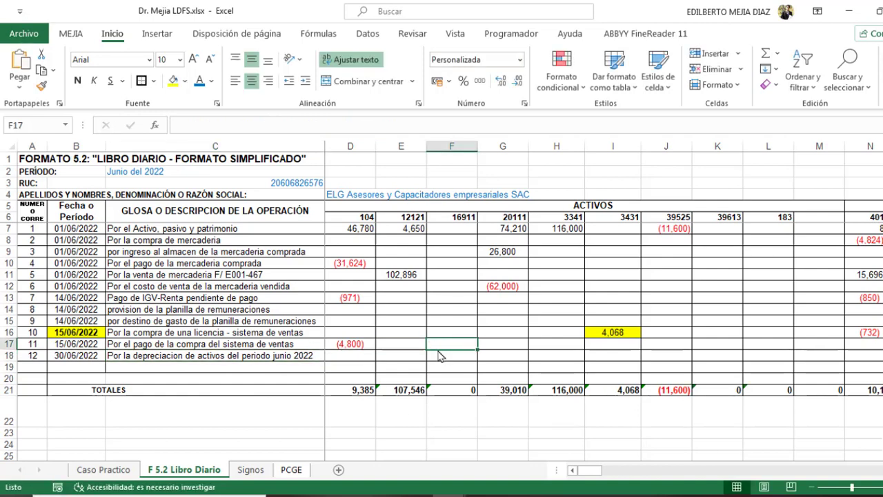
pyautogui.moveTo(596, 472); pyautogui.dragTo(667, 473)
# Debit account 68413 in entry 12 with +'Caso Practico'!I37 (1,933)
pyautogui.click(604, 355)
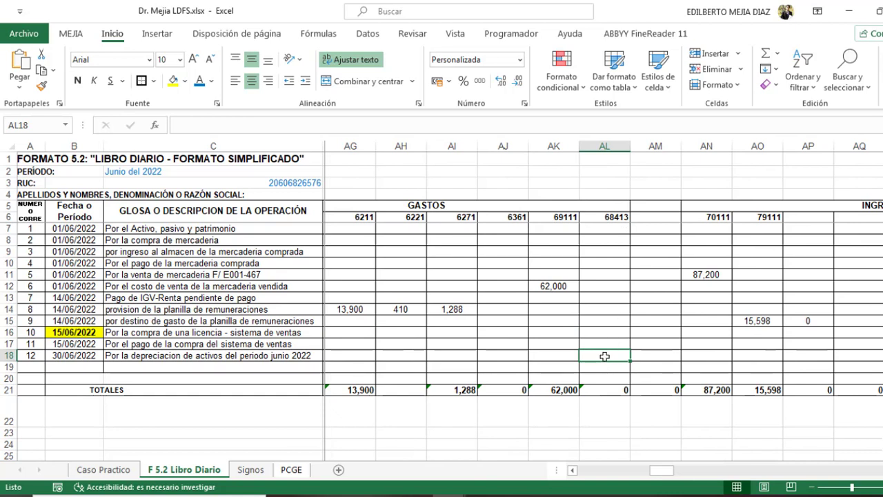
pyautogui.write('+')
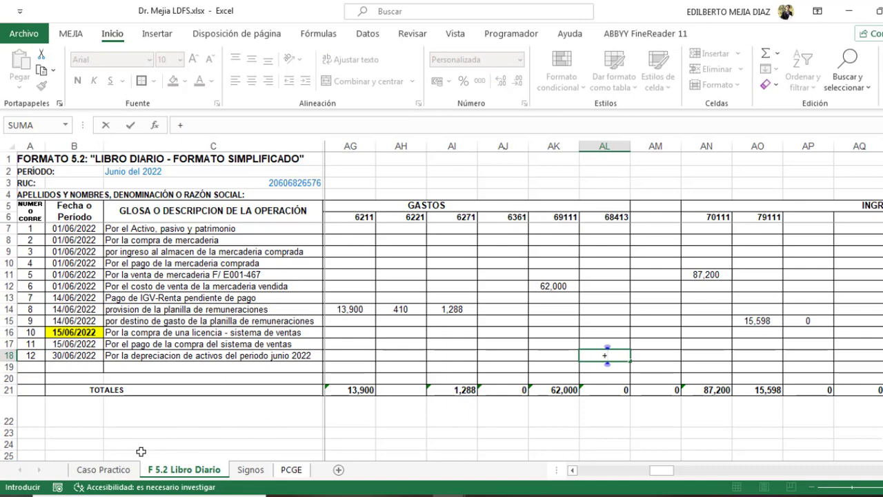
pyautogui.click(104, 469)
pyautogui.click(253, 237)
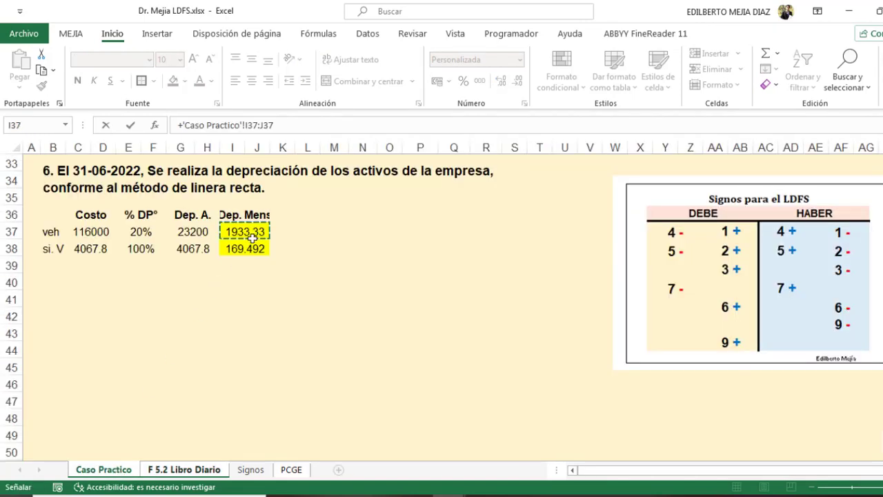
pyautogui.press('Return')
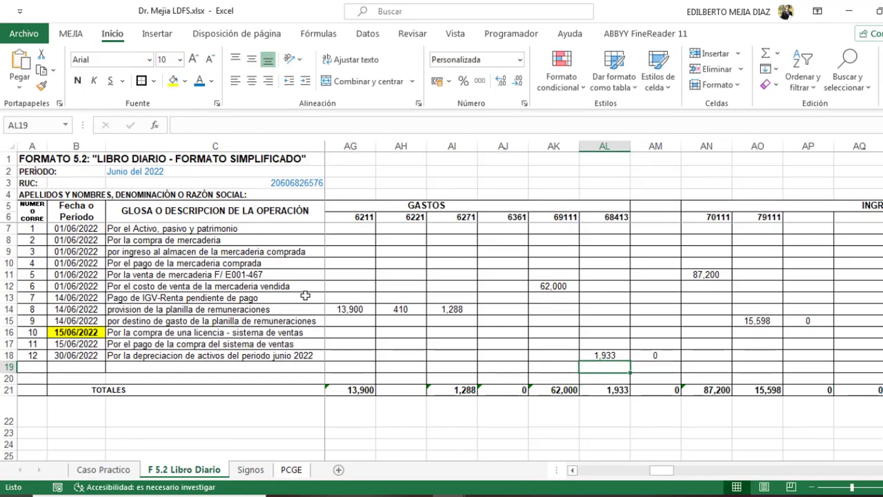
# Debit account 68611 in entry 12 with +'Caso Practico'!I38 (169)
pyautogui.hscroll(3, 305, 295)
pyautogui.press('Up')
pyautogui.press('Right')
pyautogui.hotkey('ctrl', 'Up')
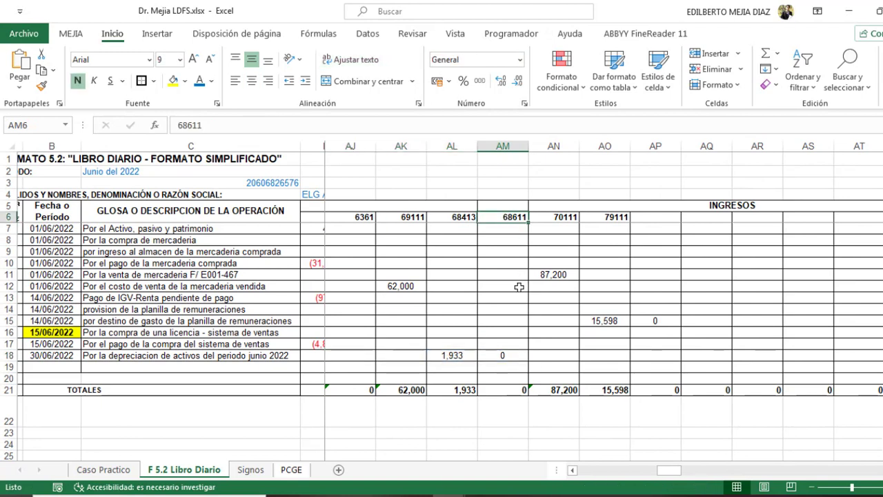
pyautogui.click(505, 355)
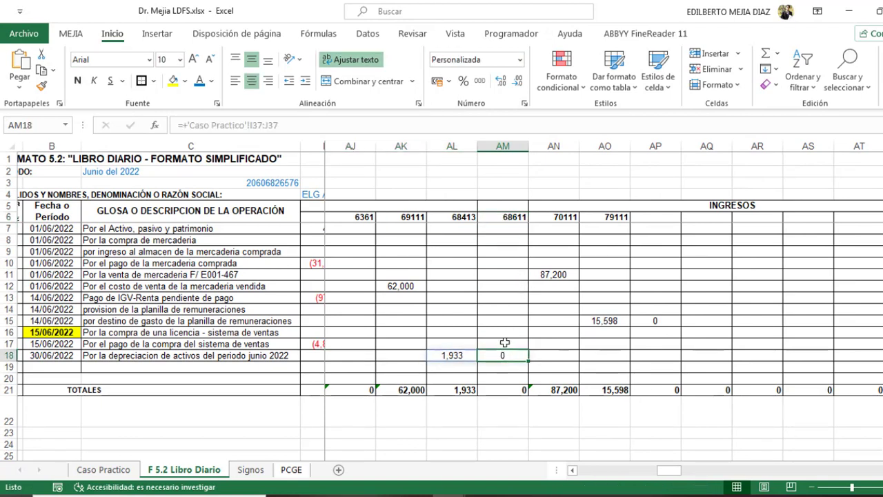
pyautogui.write('+')
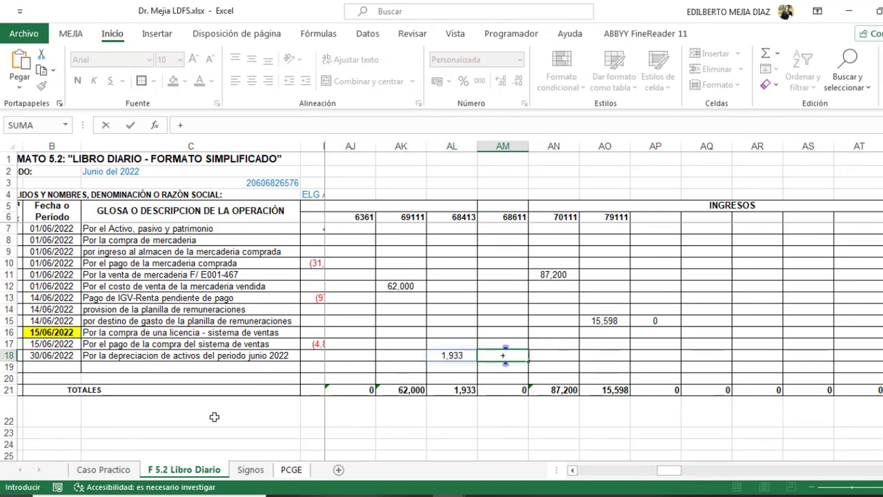
pyautogui.click(103, 469)
pyautogui.click(233, 255)
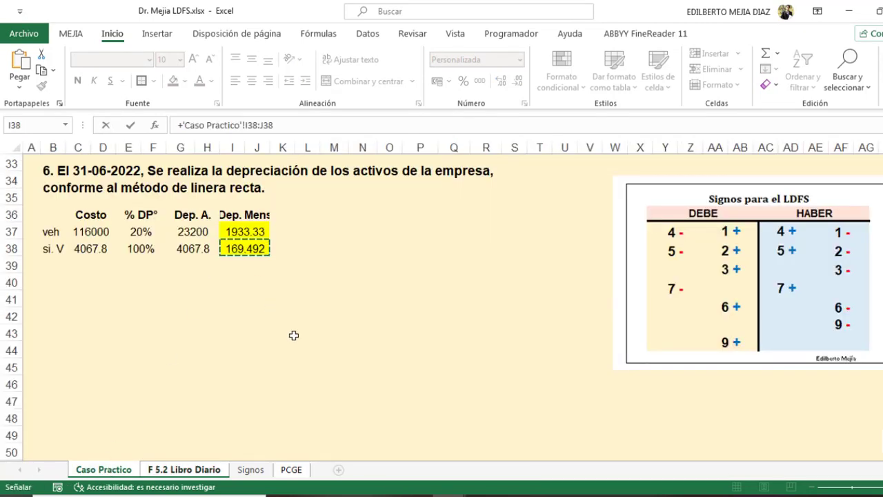
pyautogui.press('Return')
pyautogui.click(451, 355)
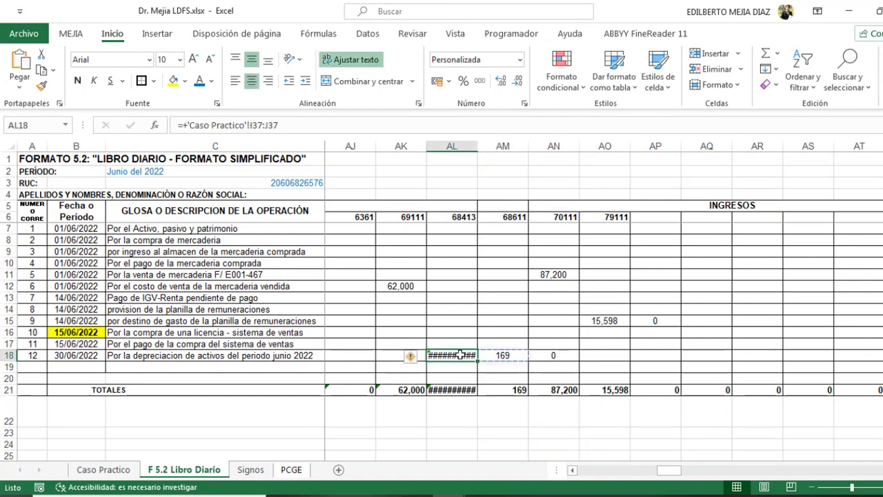
pyautogui.click(502, 367)
pyautogui.moveTo(668, 471); pyautogui.dragTo(648, 473)
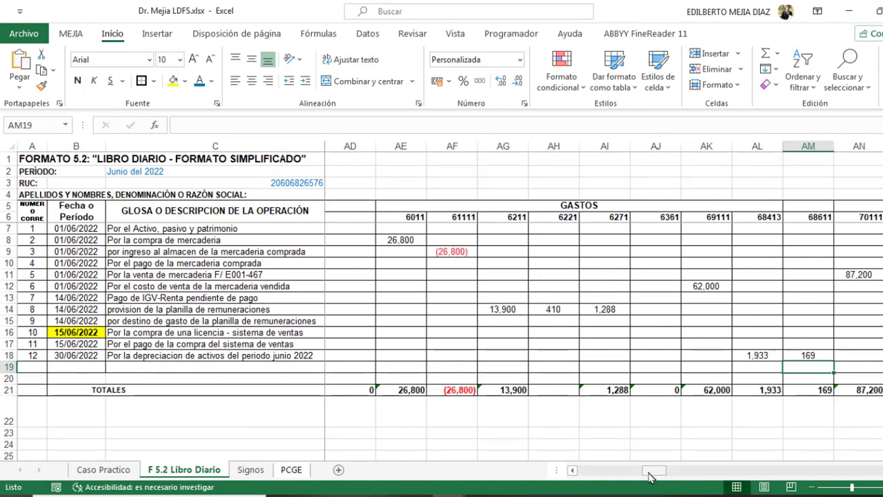
pyautogui.moveTo(649, 473); pyautogui.dragTo(600, 467)
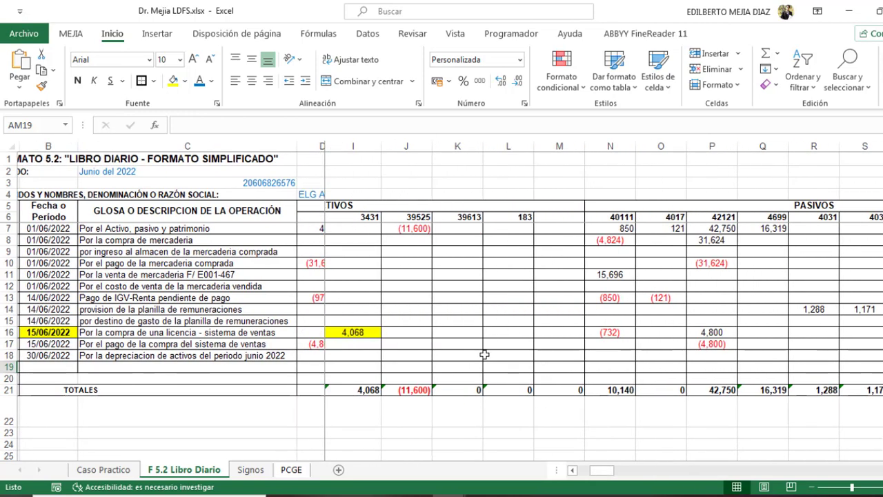
# Enter =-AL18 in J18 to credit (1,933) to account 39525 for entry 12
pyautogui.click(414, 215)
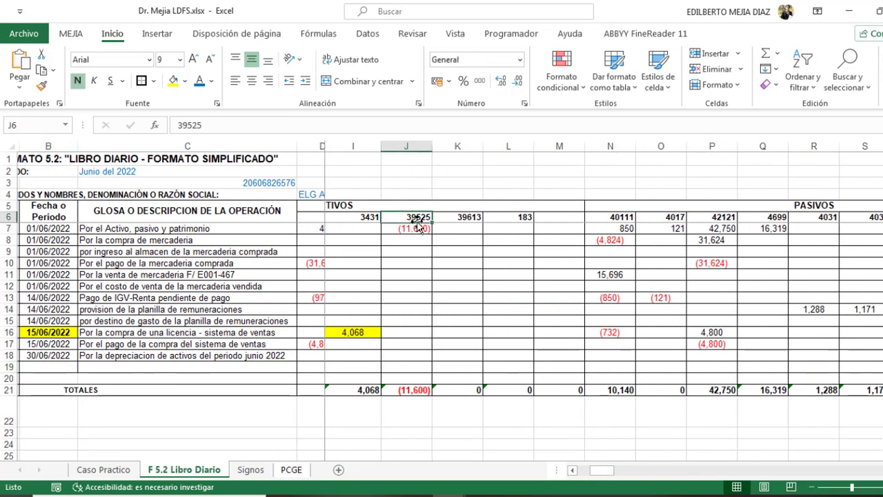
pyautogui.click(464, 217)
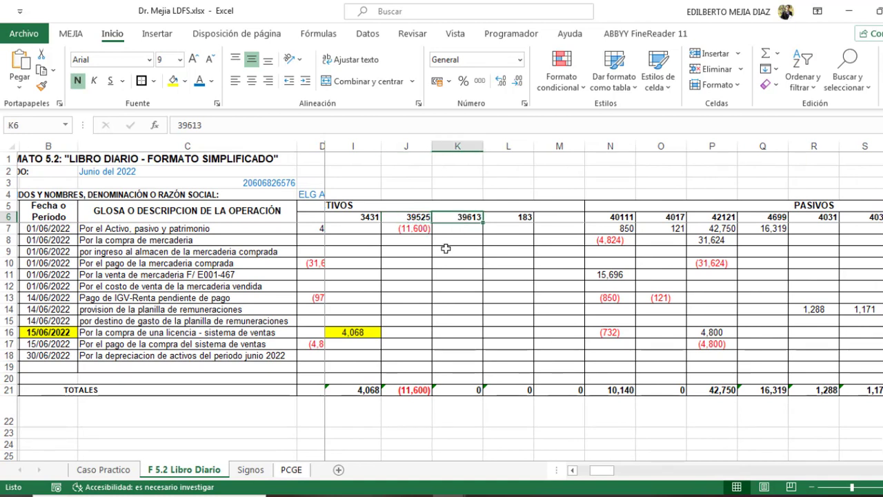
pyautogui.click(416, 356)
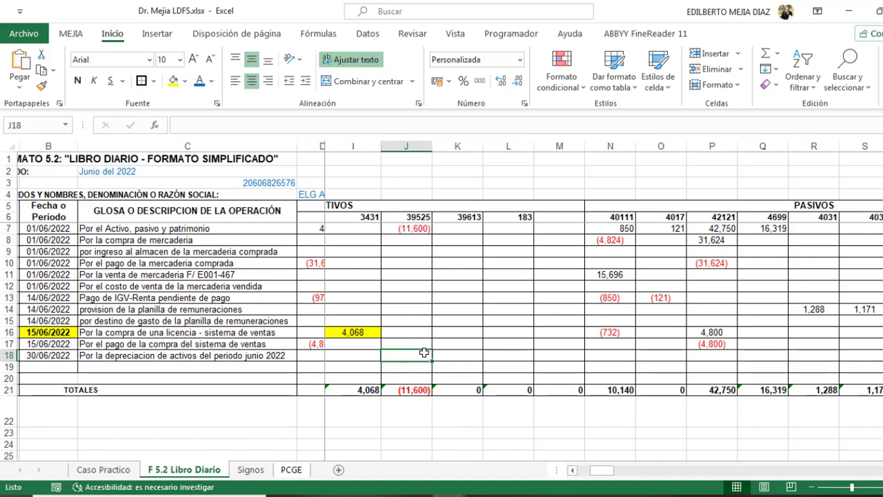
pyautogui.write('+')
pyautogui.press('BackSpace')
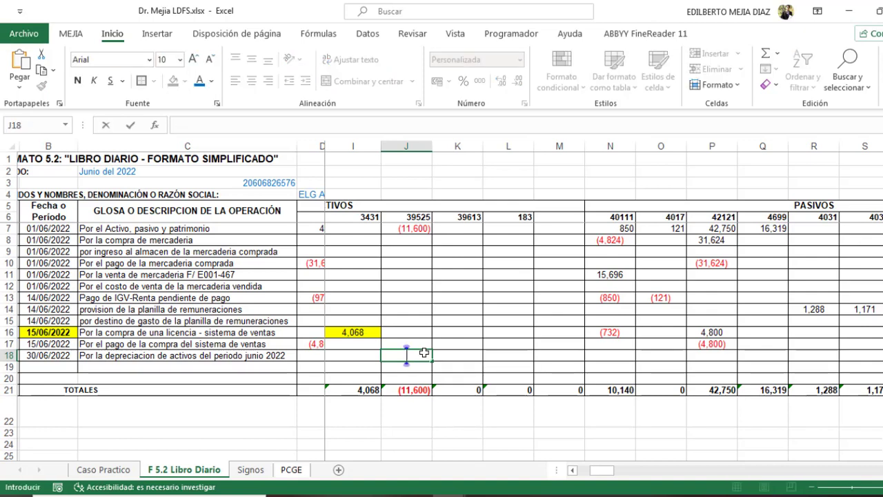
pyautogui.write('-')
pyautogui.moveTo(600, 470); pyautogui.dragTo(666, 469)
pyautogui.click(616, 356)
pyautogui.press('Return')
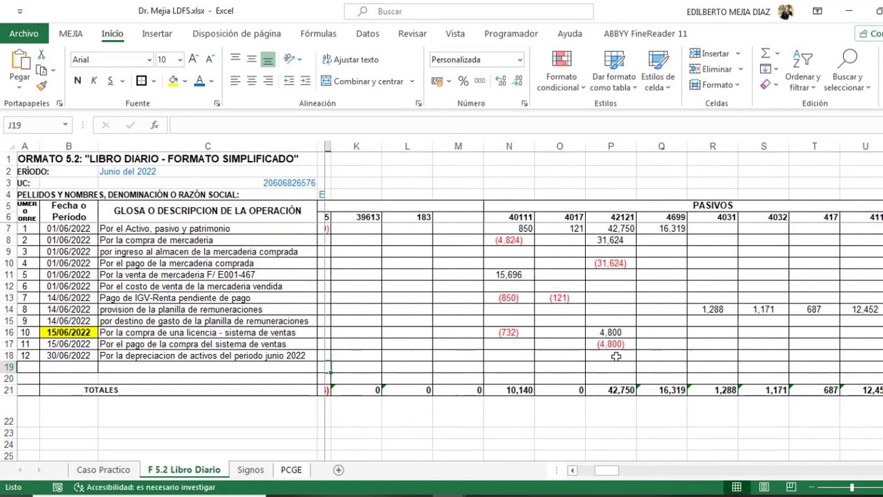
# Fill J18's negated formula right into K18, crediting (169) to account 39613
pyautogui.click(366, 356)
pyautogui.moveTo(378, 361); pyautogui.dragTo(418, 360)
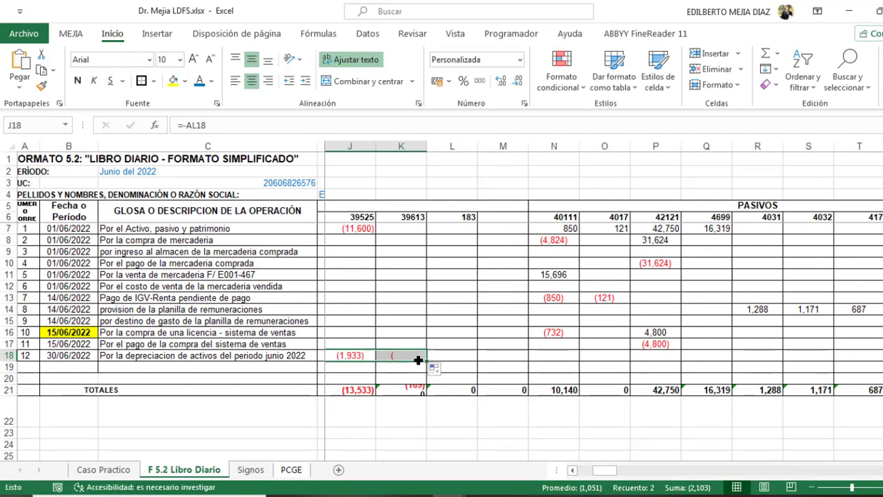
pyautogui.click(412, 433)
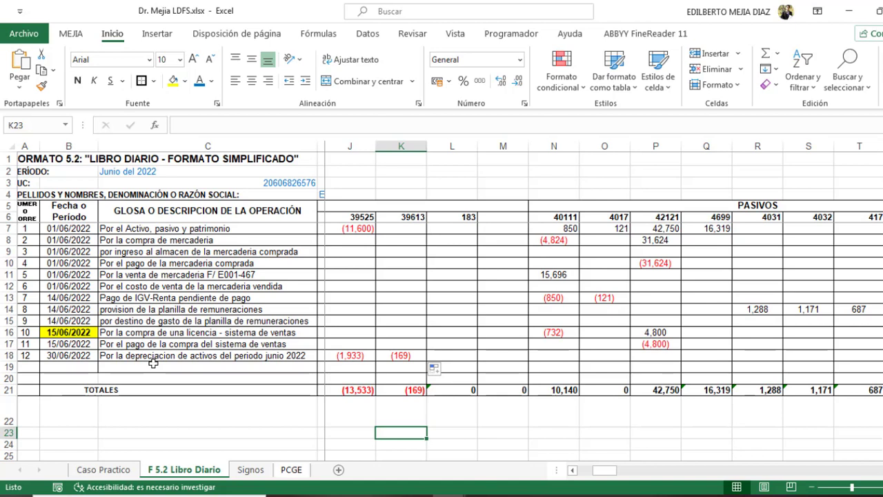
pyautogui.click(272, 429)
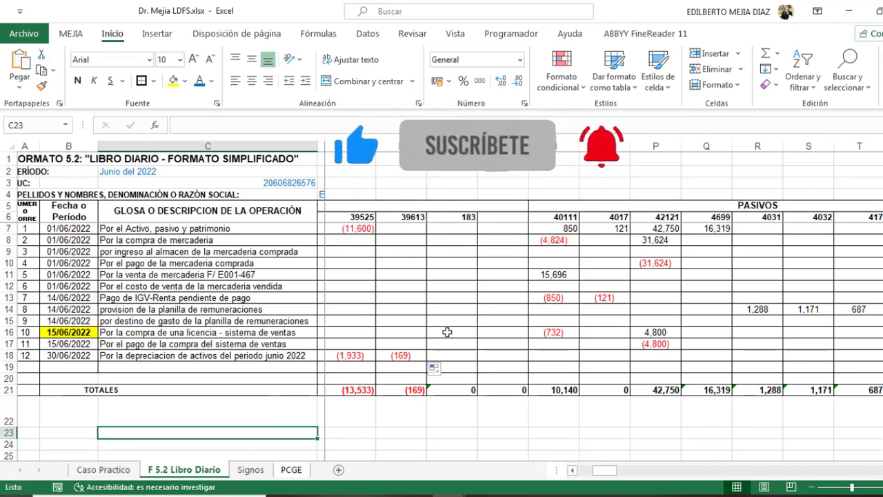
pyautogui.moveTo(604, 472); pyautogui.dragTo(590, 476)
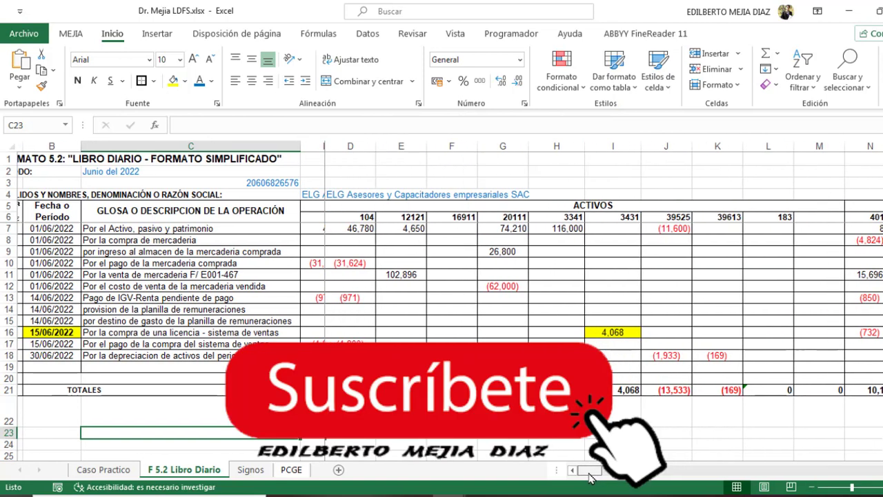